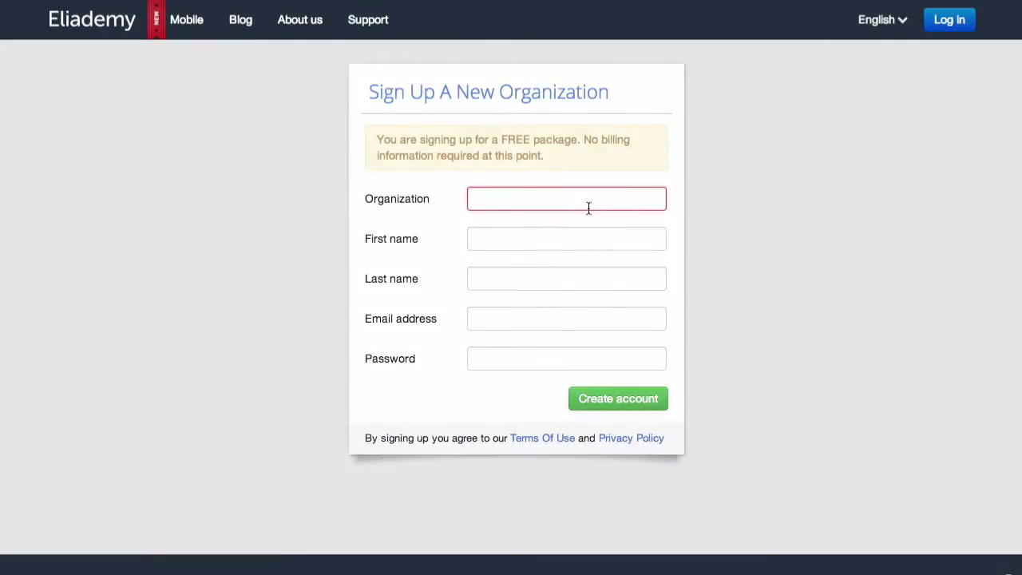
- Enter organization CBTec and the owner's first name, last name and e-mail address
type("CBTec")
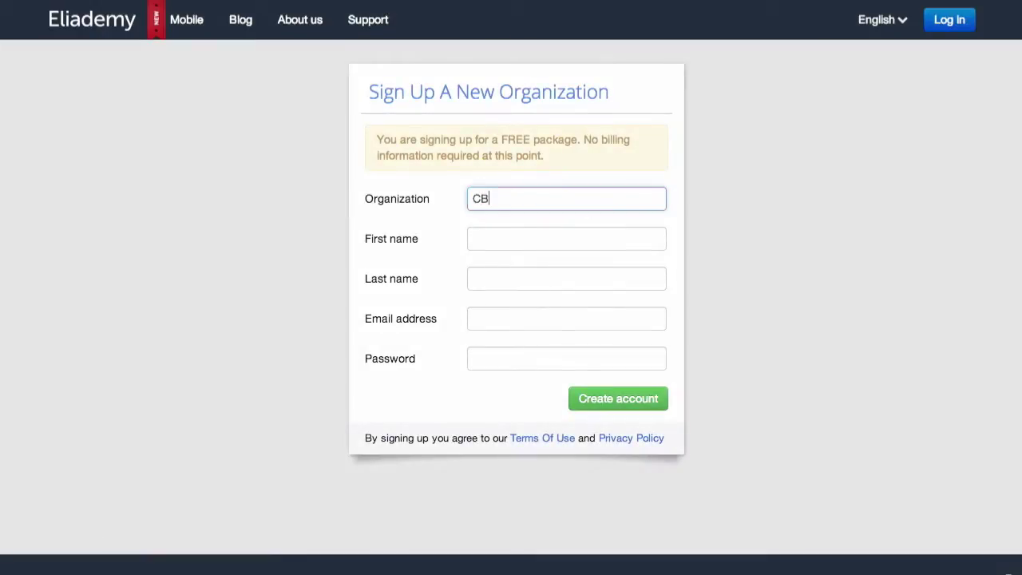
key("Tab")
key("Tab")
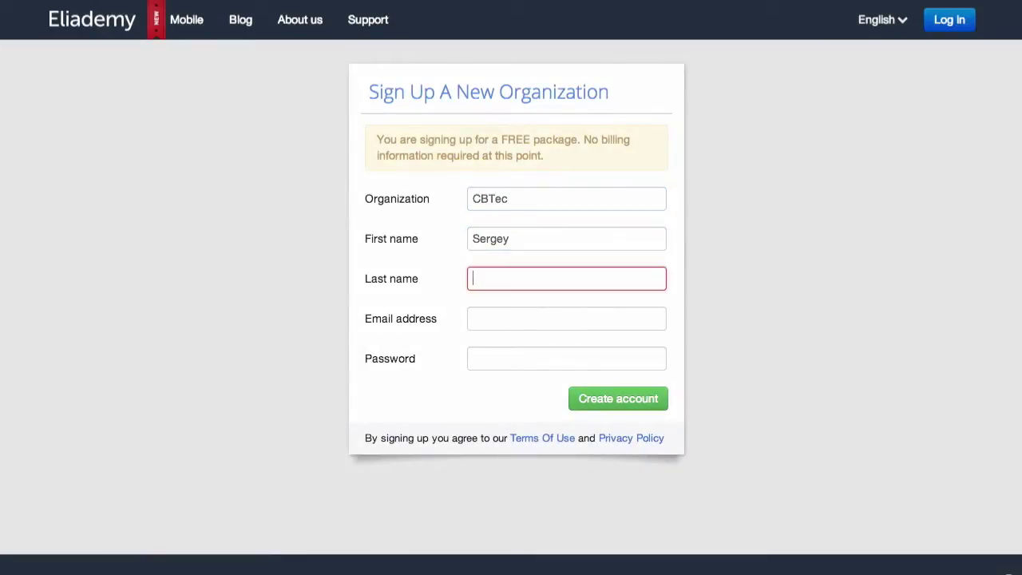
key("Tab")
type("sergey")
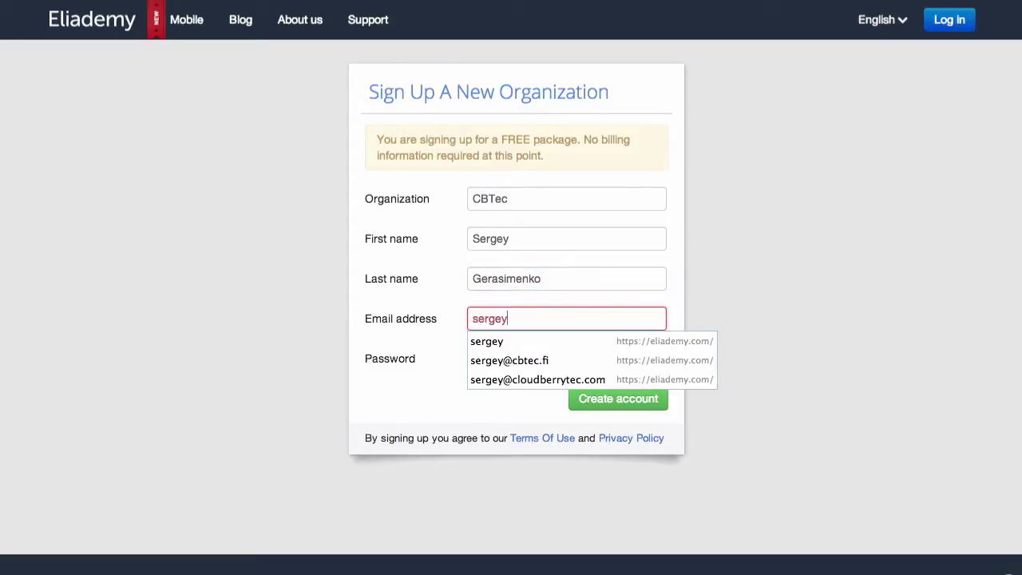
type("@")
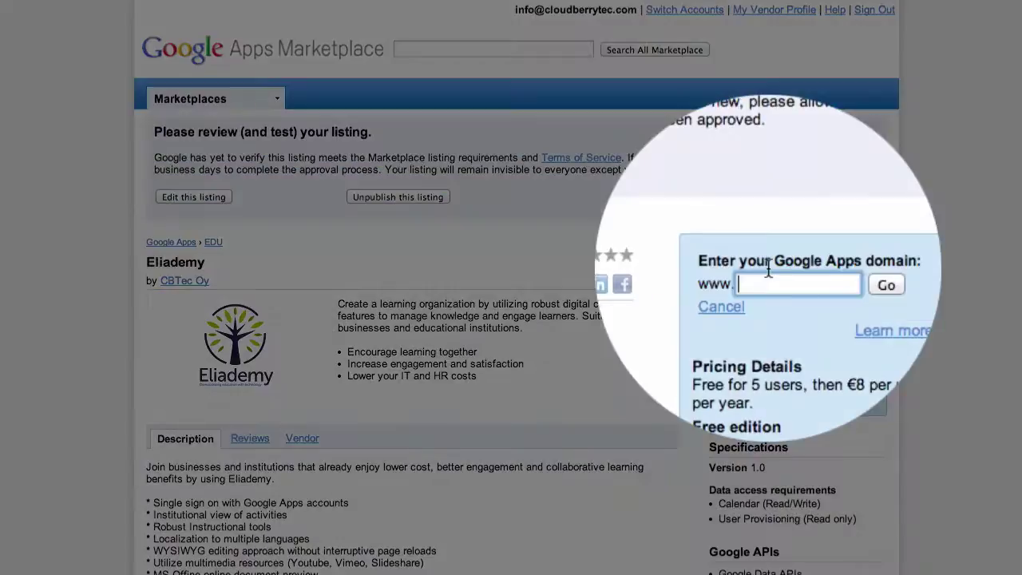
- Add Eliademy to the appsforn9.com domain and accept the terms
type("appsforn9.com")
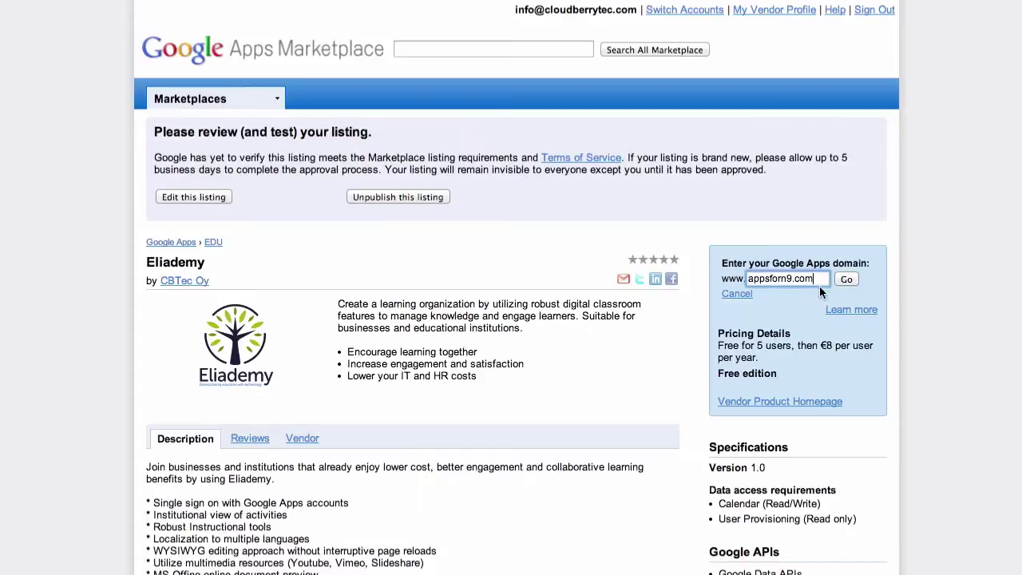
left_click(847, 280)
left_click(211, 352)
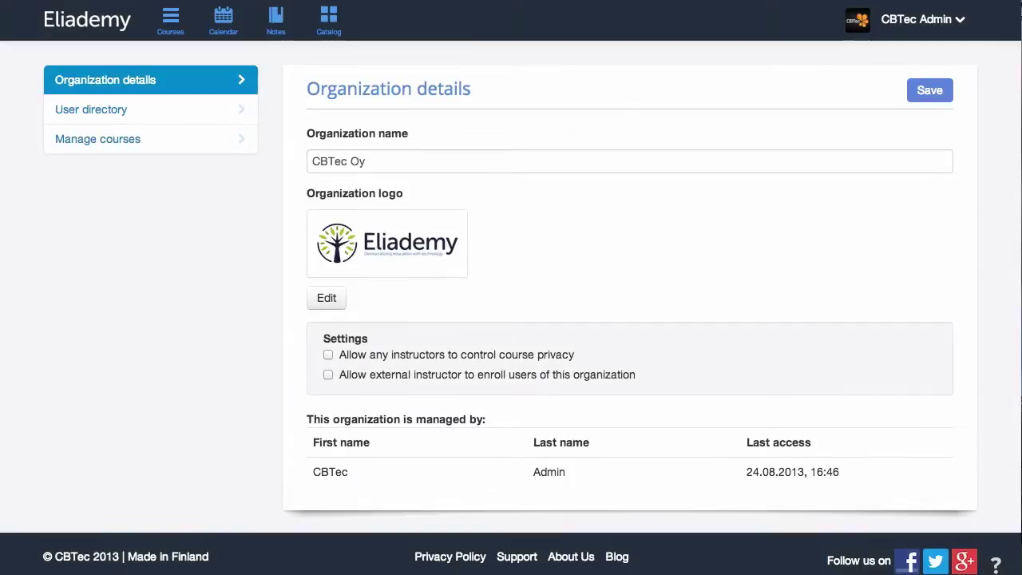
- Upload the CBTec image as the organization logo and view the User directory
left_click(477, 154)
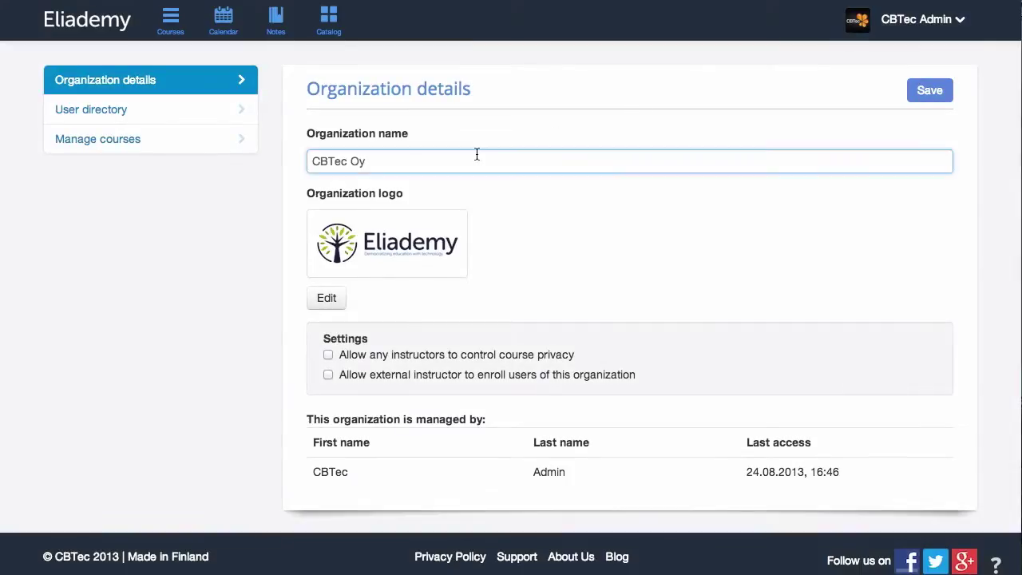
left_click(325, 305)
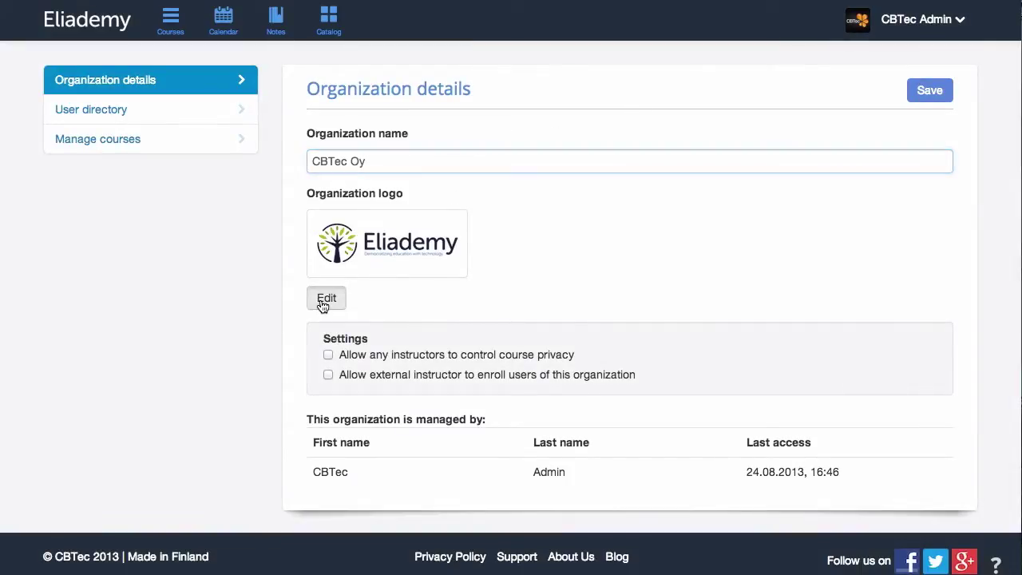
left_click(496, 351)
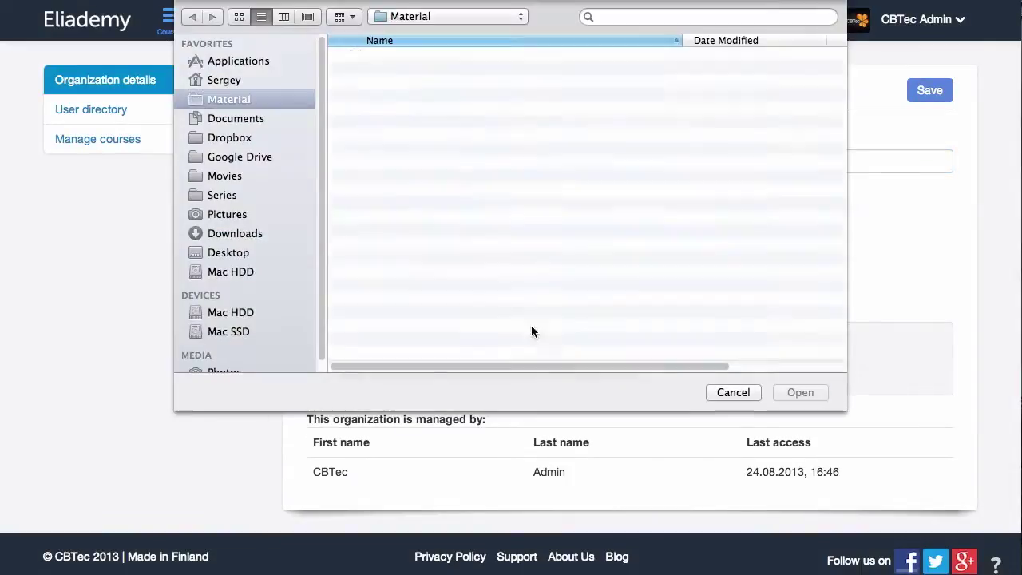
key("Escape")
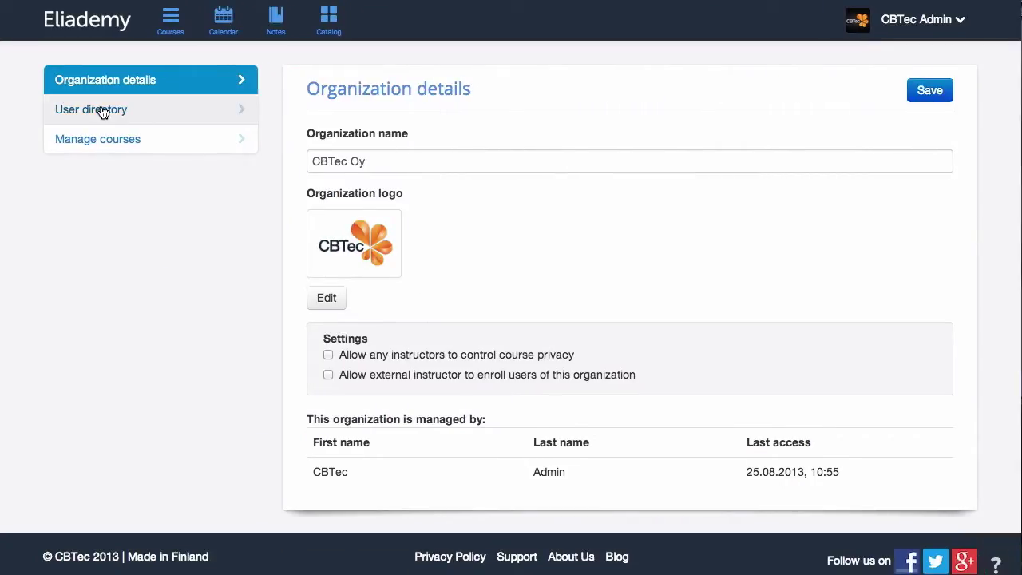
left_click(102, 112)
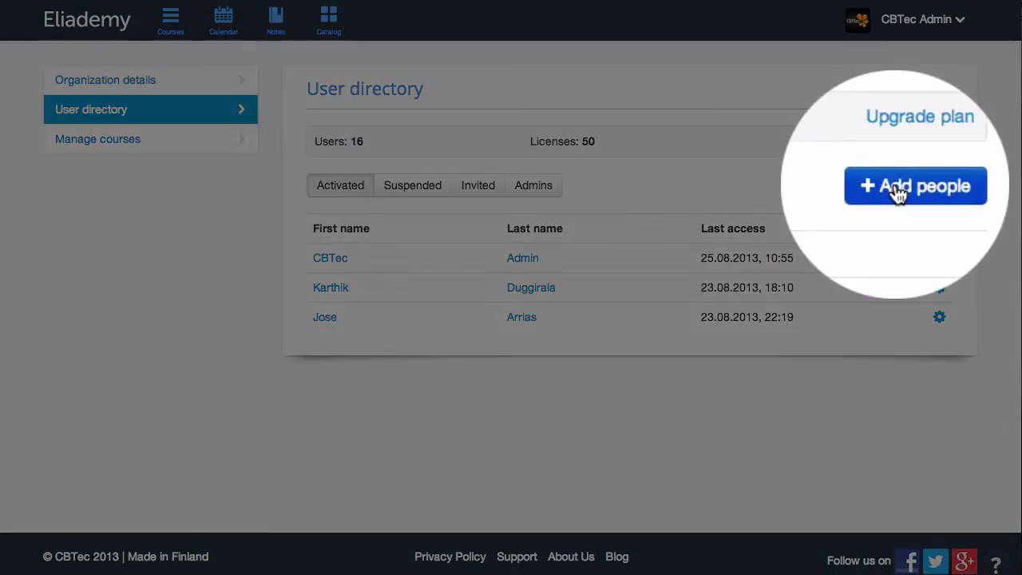
- Start adding people by name, then load a user list CSV file for import
left_click(886, 187)
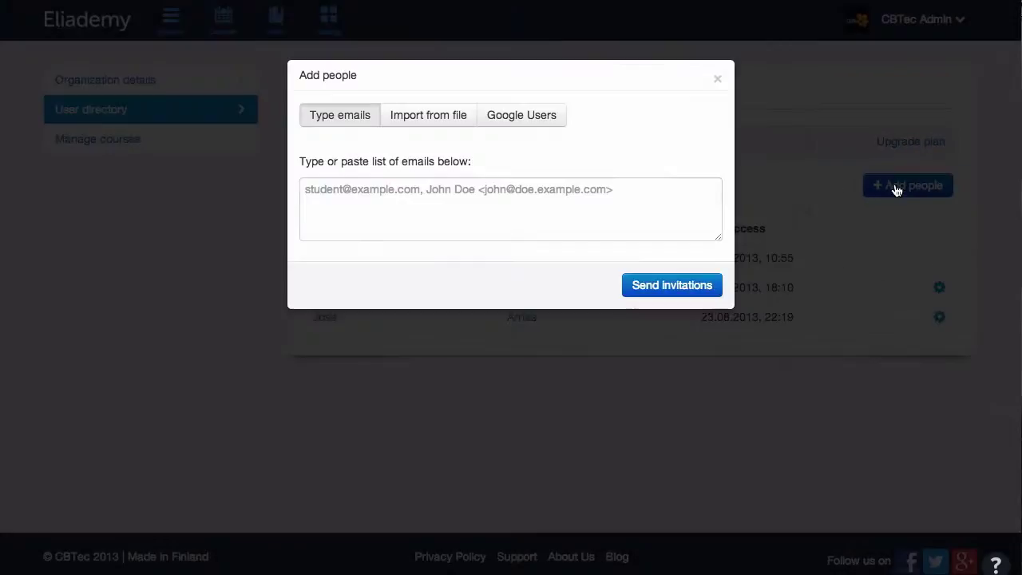
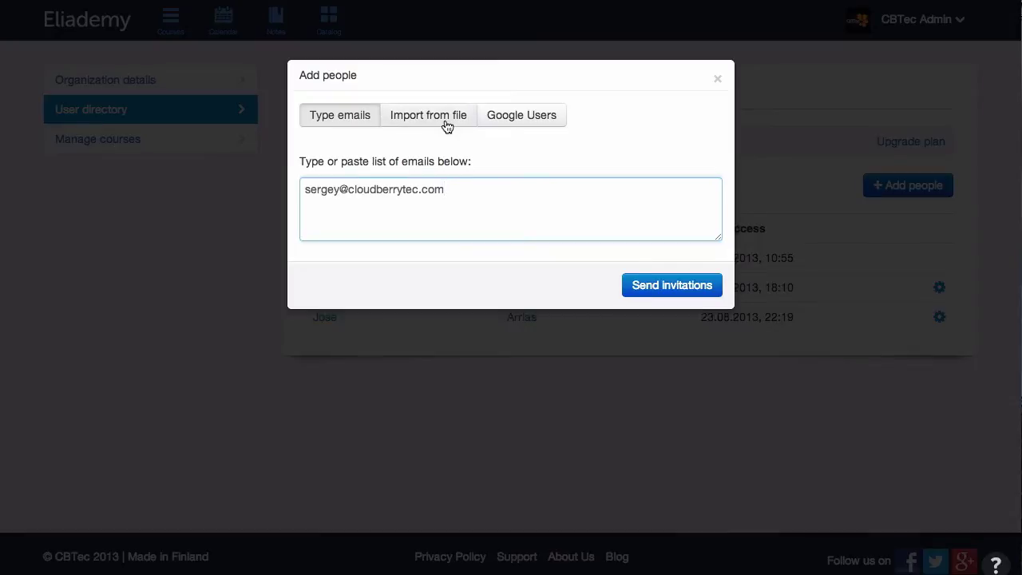
left_click(446, 120)
left_click(685, 165)
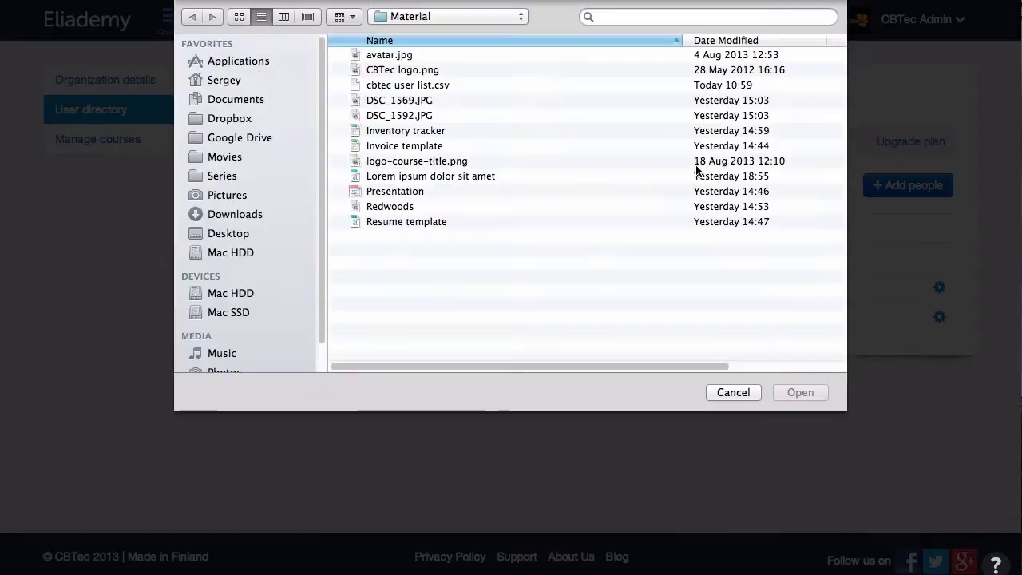
double_click(444, 85)
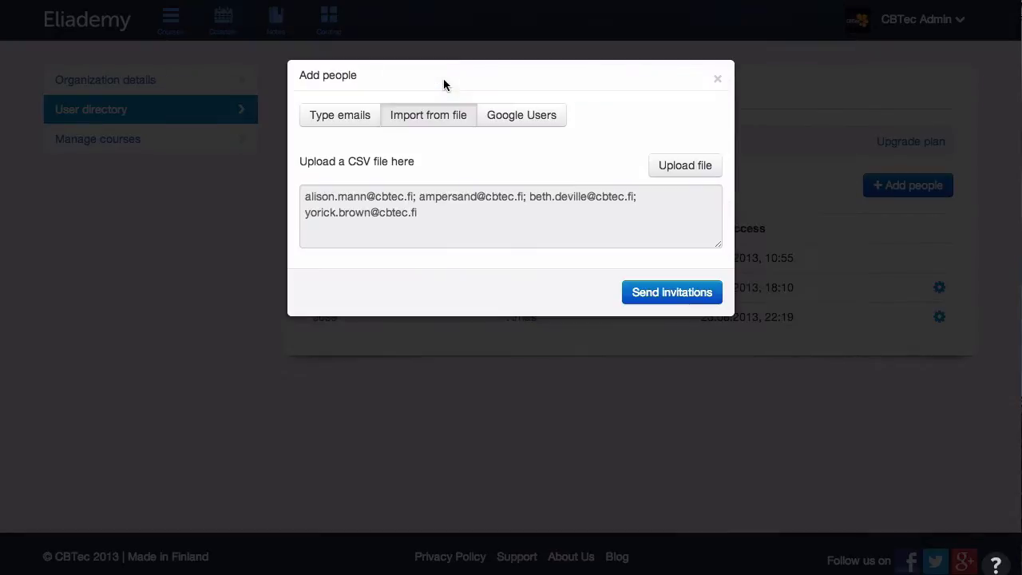
- Fetch the Google domain users, send them invitations, and accept the invitation e-mail
left_click(513, 117)
left_click(677, 171)
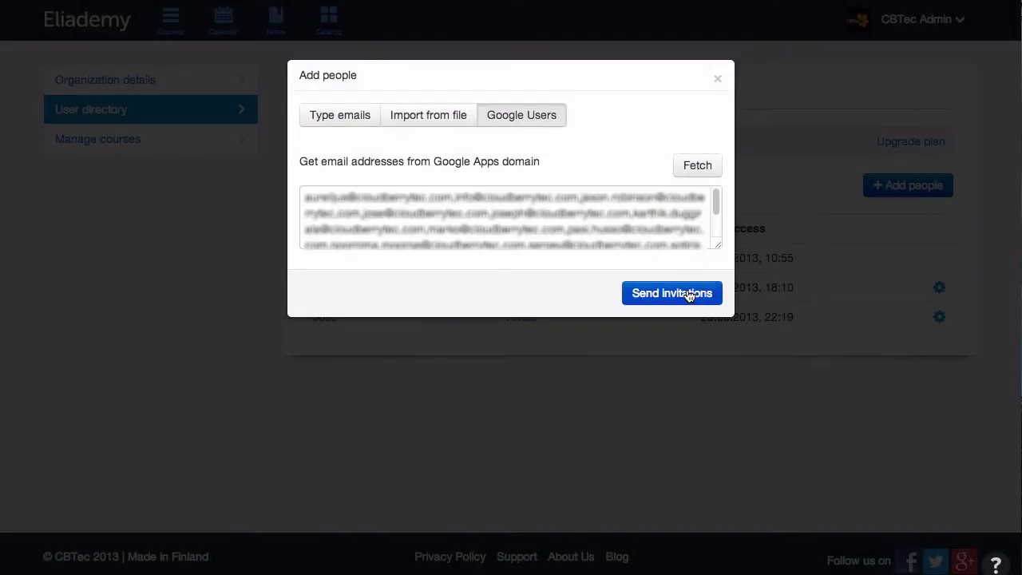
left_click(685, 293)
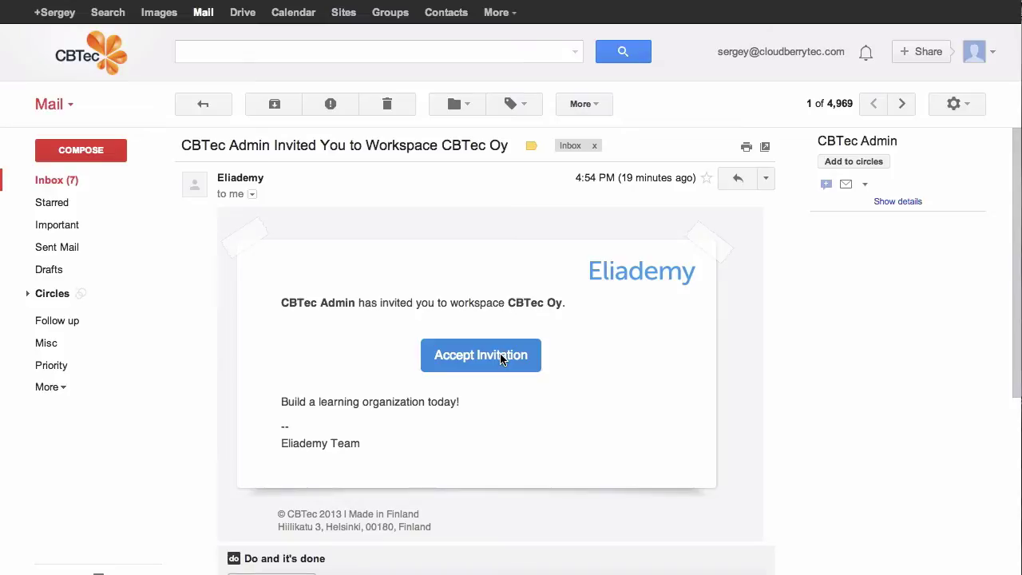
left_click(502, 359)
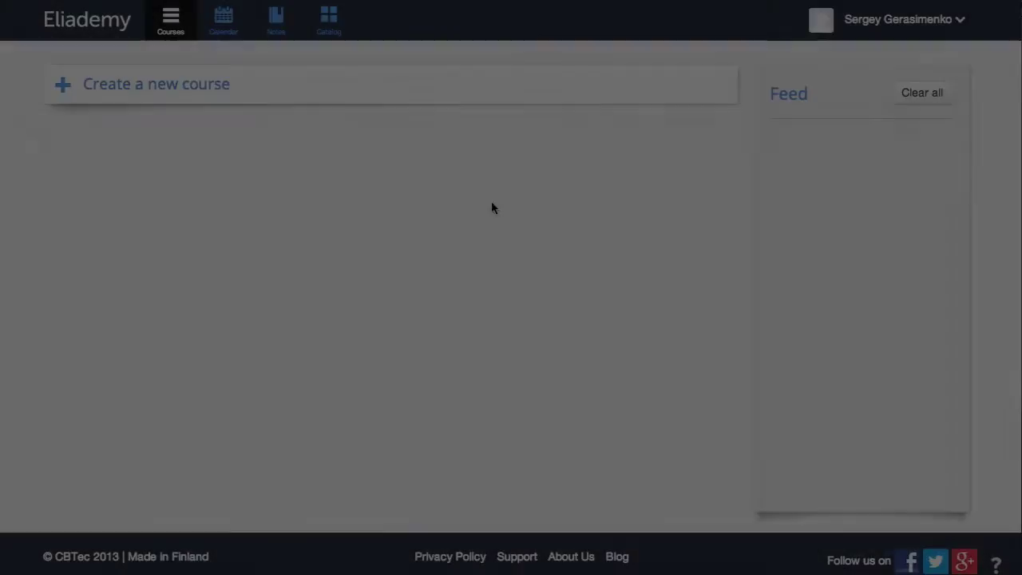
- Sign in with Google and upload avatar.jpg as the profile picture
left_click(902, 19)
left_click(887, 55)
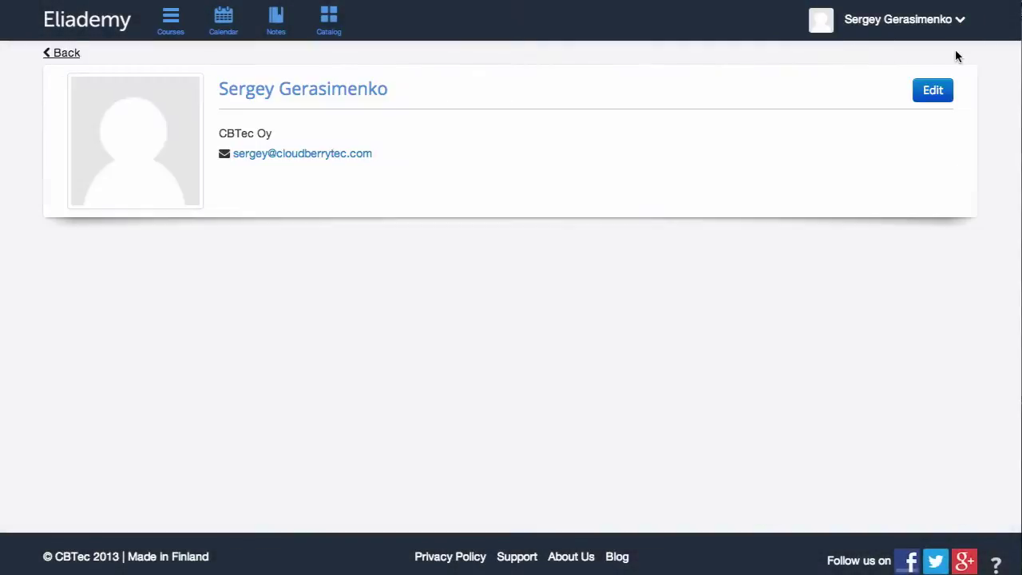
left_click(940, 94)
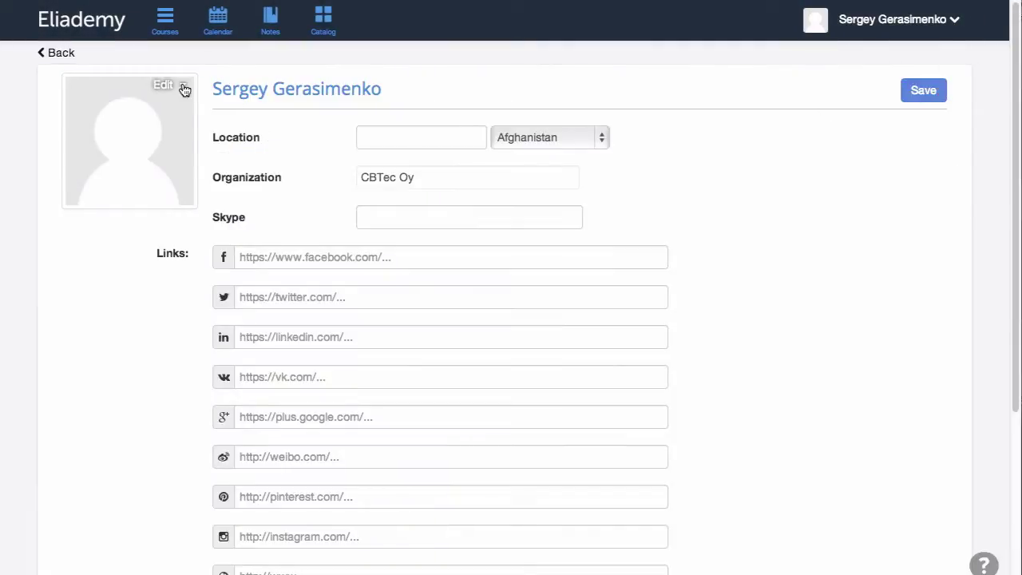
left_click(185, 89)
left_click(150, 110)
left_click(388, 41)
key("Return")
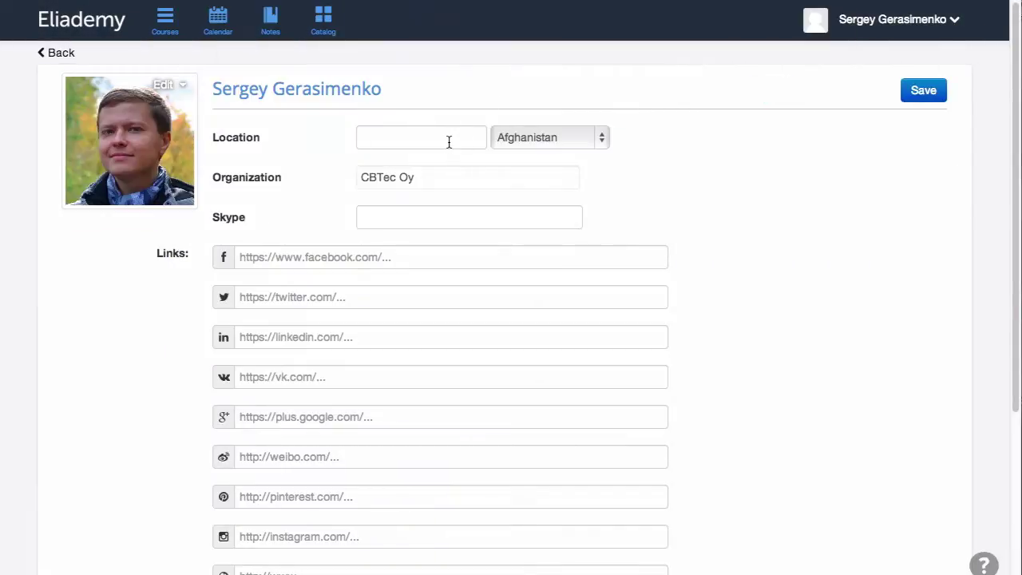
left_click(449, 142)
type("Filsinki")
left_click(550, 137)
type("Fin")
key("Return")
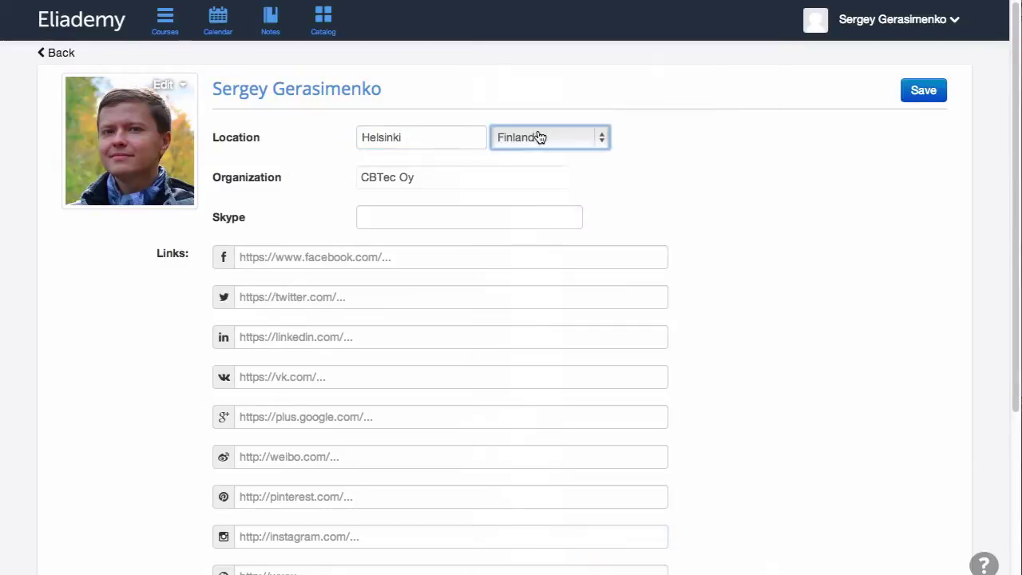
left_click(447, 570)
type("www.eliademy.com")
scroll(607, 427, "up", 2)
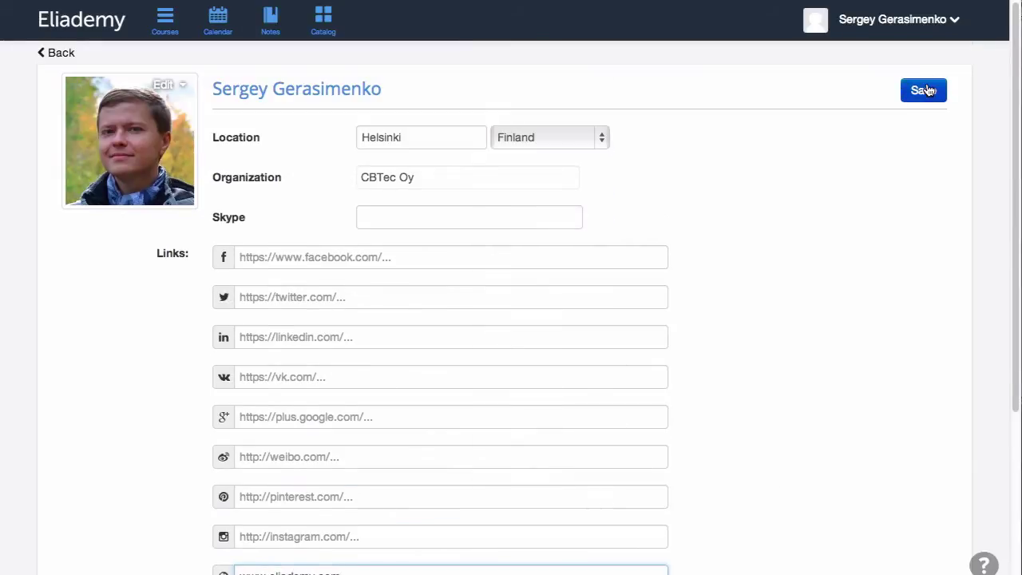
left_click(930, 90)
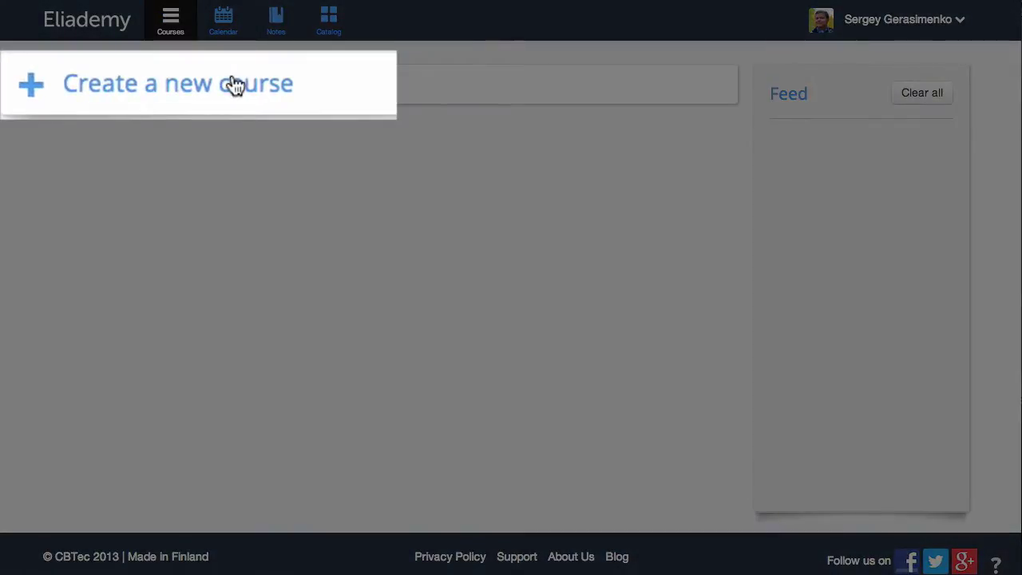
- Create a new course titled Redwoods
left_click(234, 86)
left_click(174, 244)
type("R")
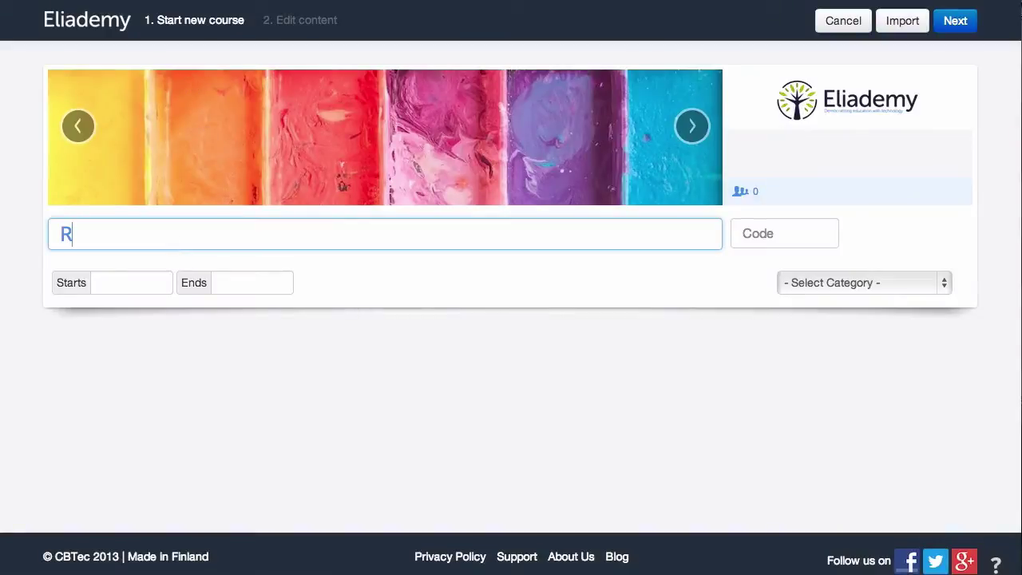
type("edwoods")
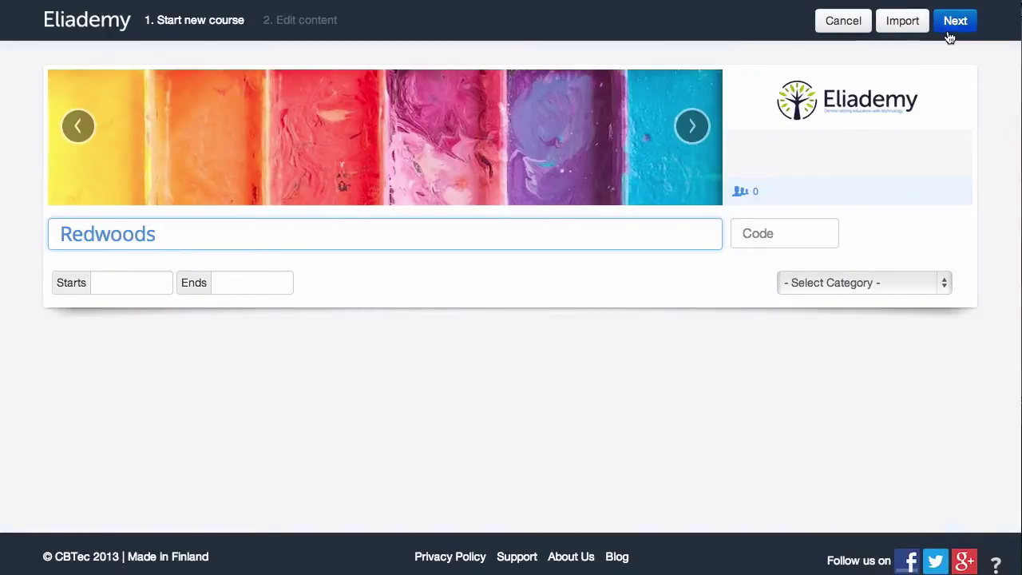
left_click(953, 26)
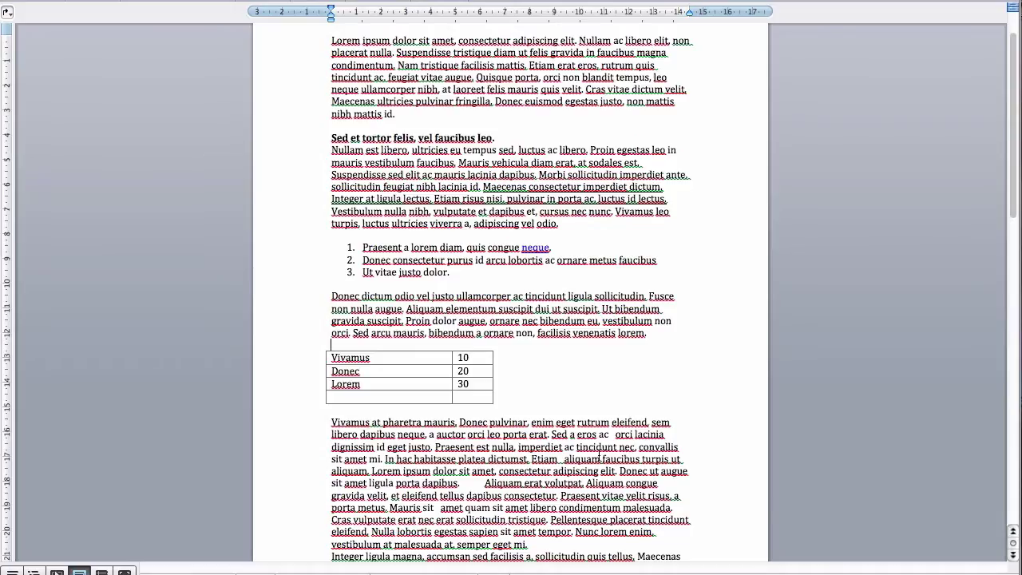
- Write 'First course about redwoods.' in the Overview, paste the copied sample text below, and save
left_click_drag(599, 456, 313, 46)
key("ctrl+c")
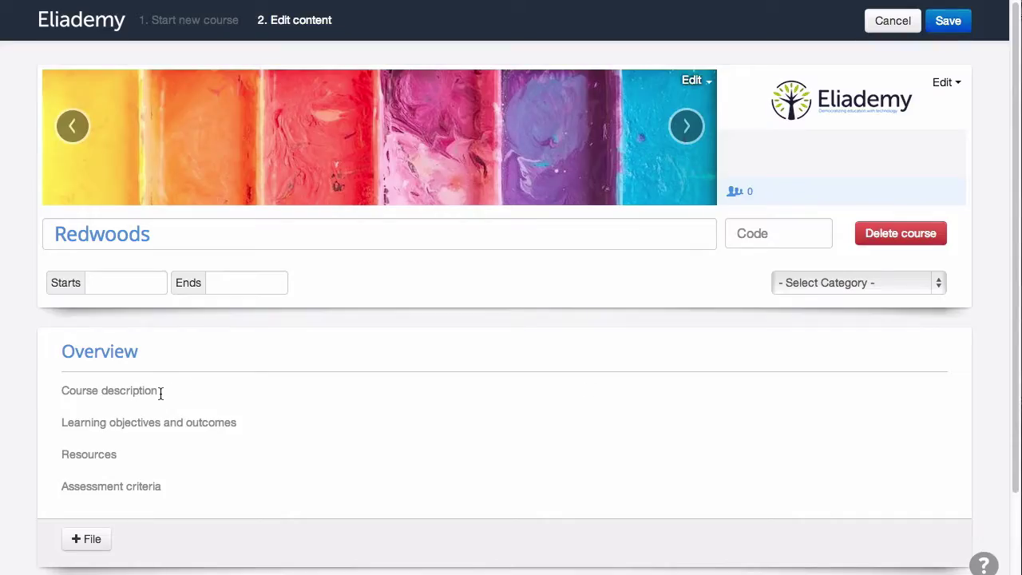
left_click(161, 393)
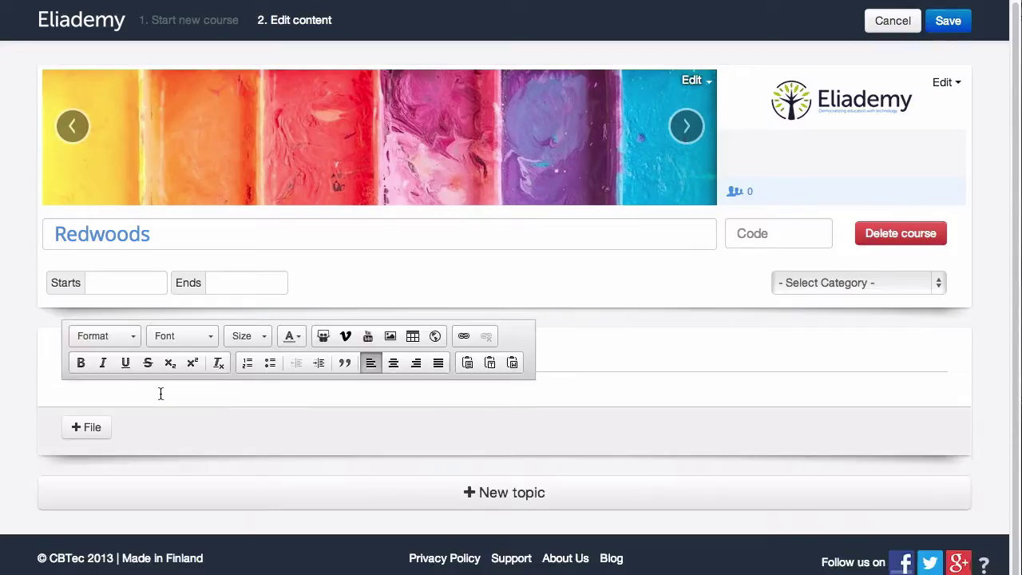
type("First course ab")
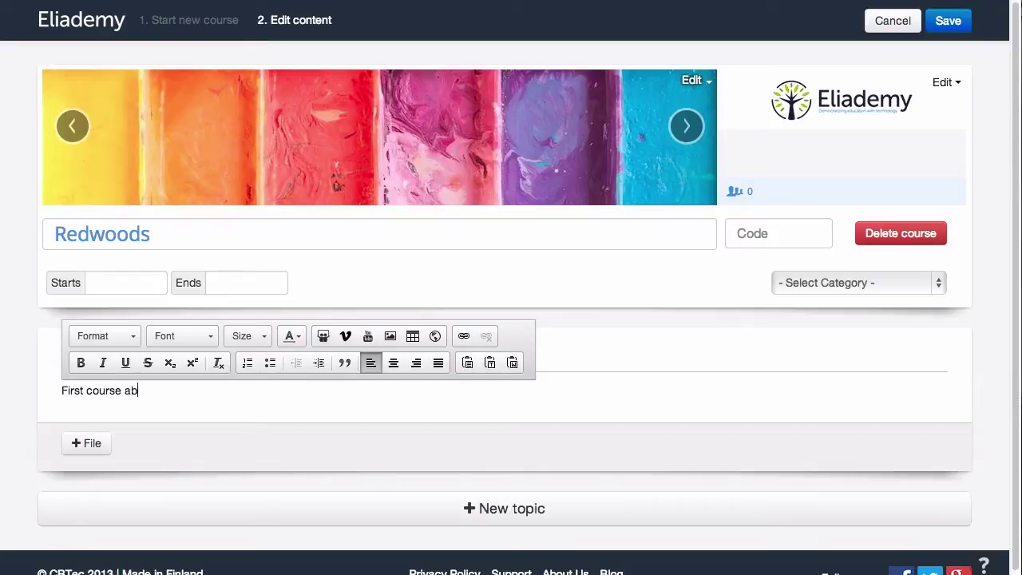
type("out redwoods.")
key("Return")
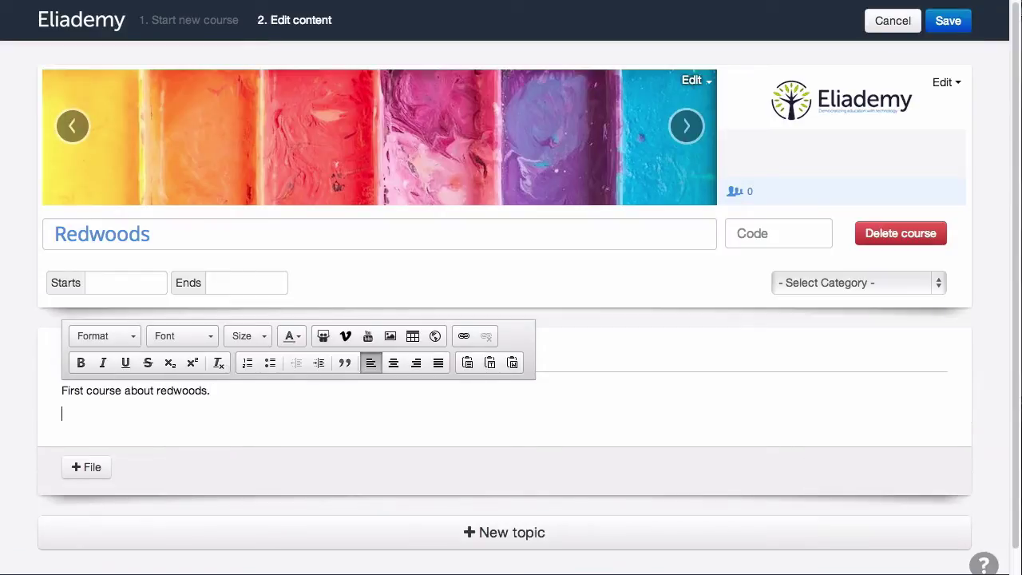
key("ctrl+v")
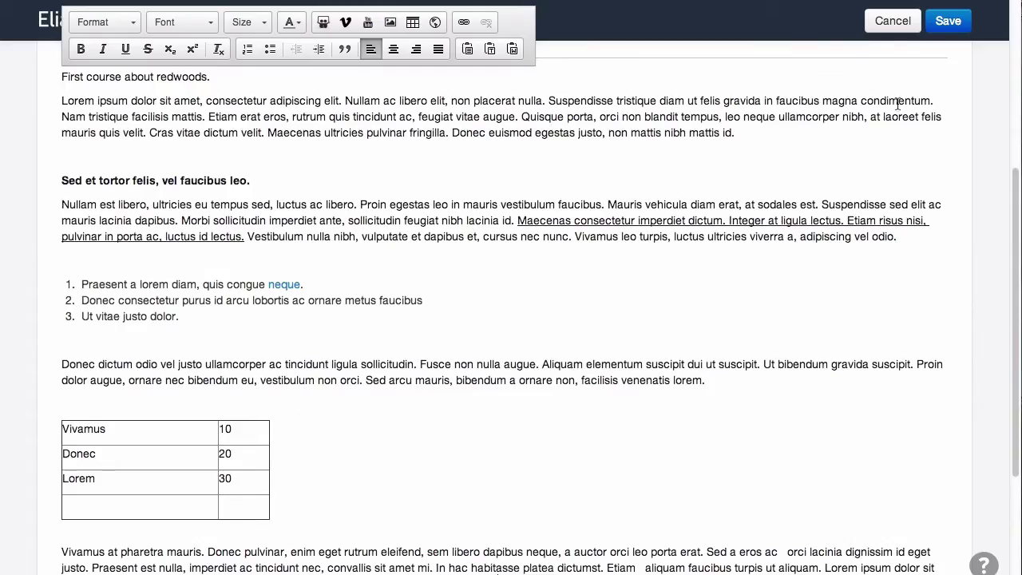
left_click(948, 24)
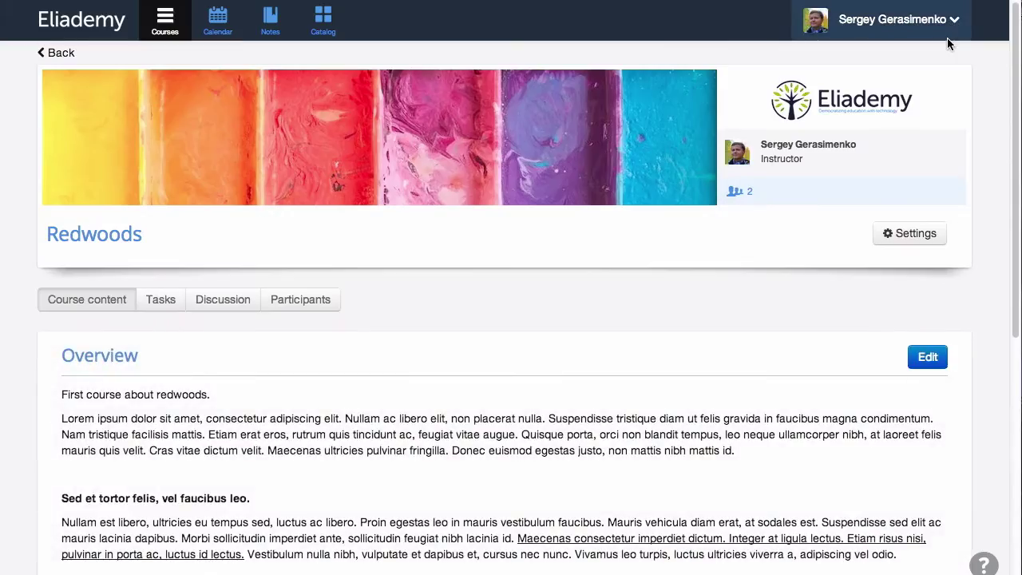
- Format the first Lorem paragraph of the overview as a block quote
scroll(826, 205, "down", 10)
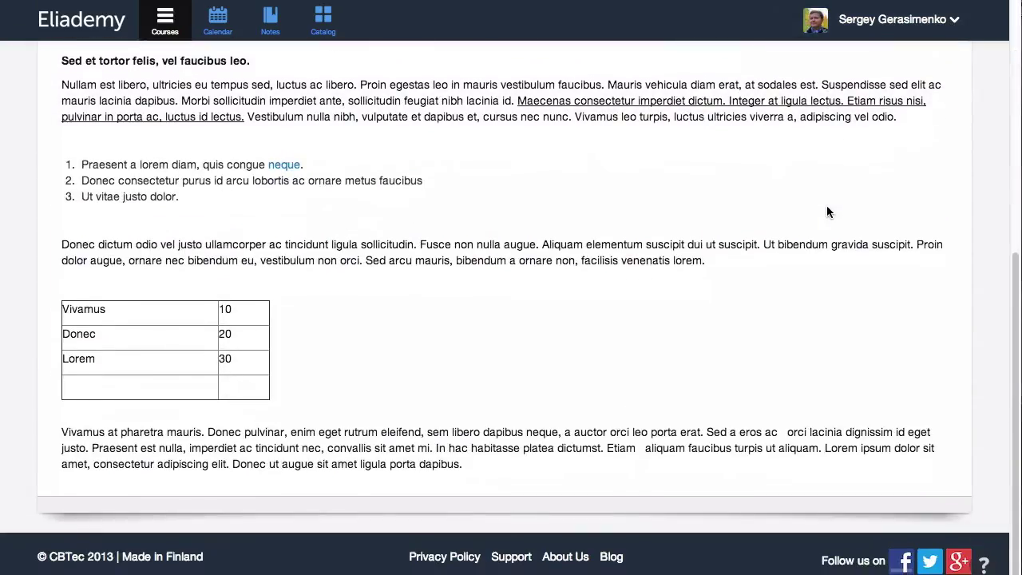
scroll(827, 212, "up", 4)
left_click(924, 258)
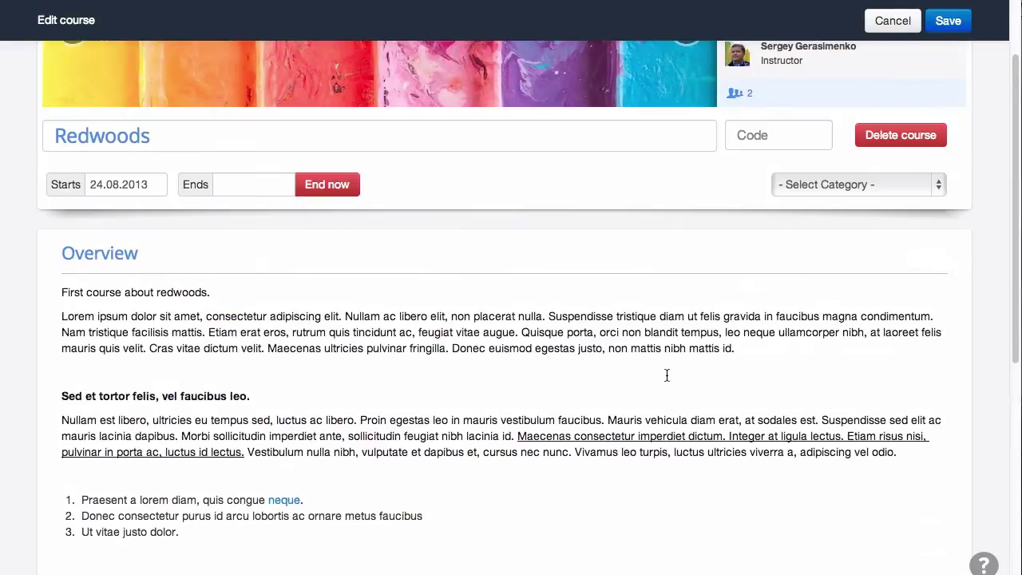
left_click_drag(735, 348, 432, 348)
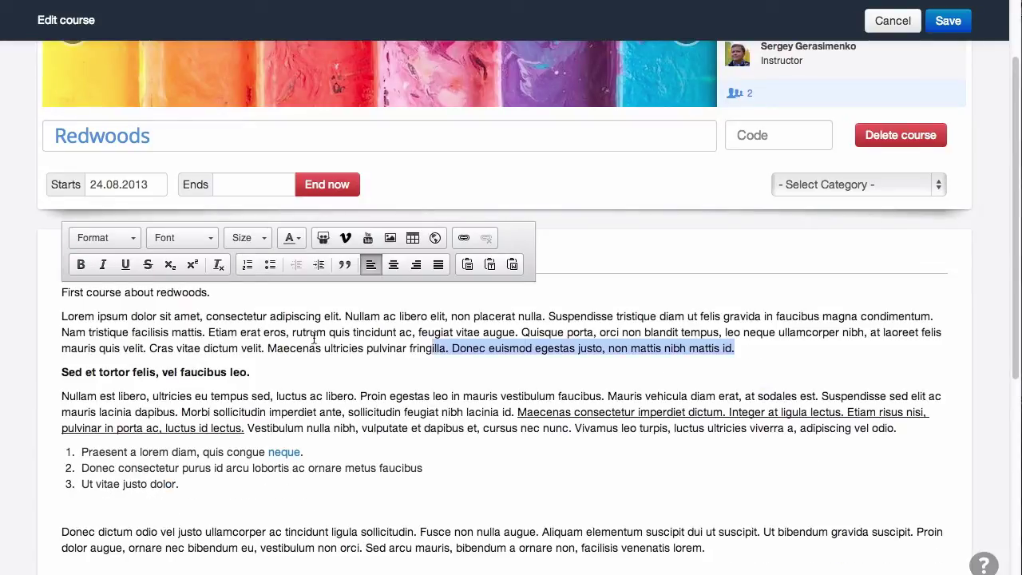
left_click_drag(314, 340, 38, 317)
left_click(347, 272)
- Insert the red-leaves picture at width 200, aligned right
left_click(459, 468)
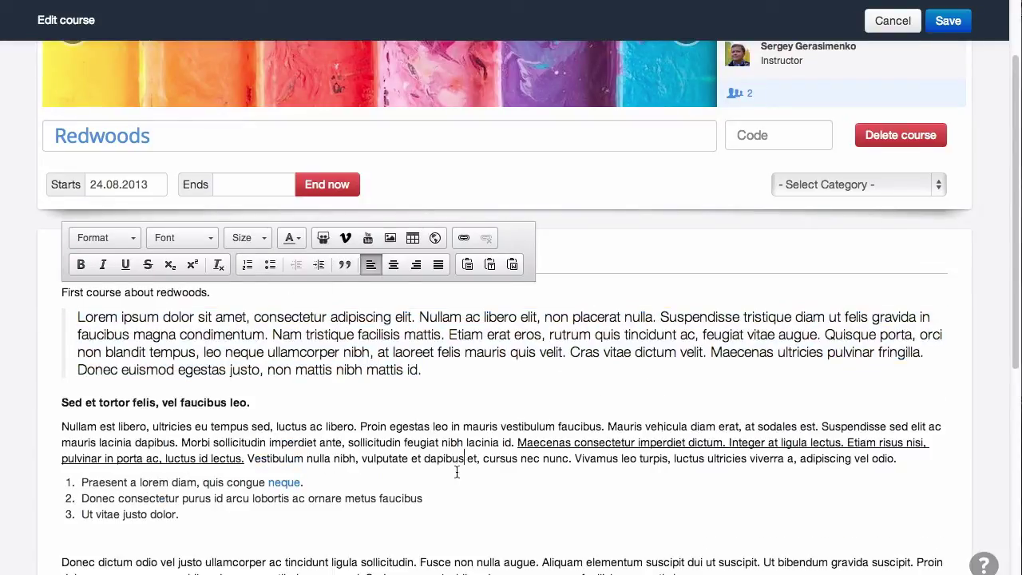
left_click(390, 238)
double_click(429, 95)
double_click(504, 272)
left_click(354, 277)
type("200")
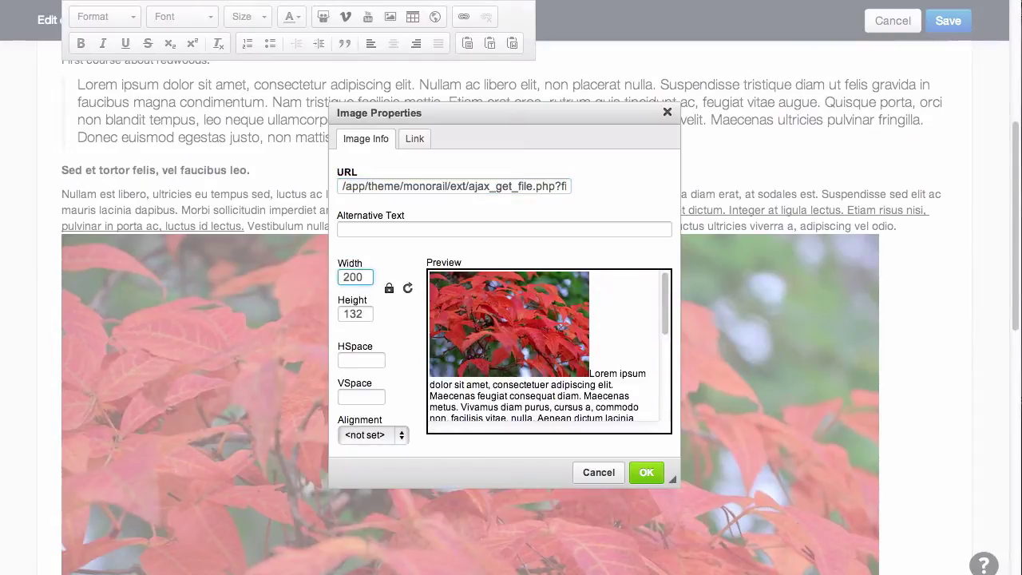
left_click(364, 433)
left_click(373, 461)
left_click(646, 472)
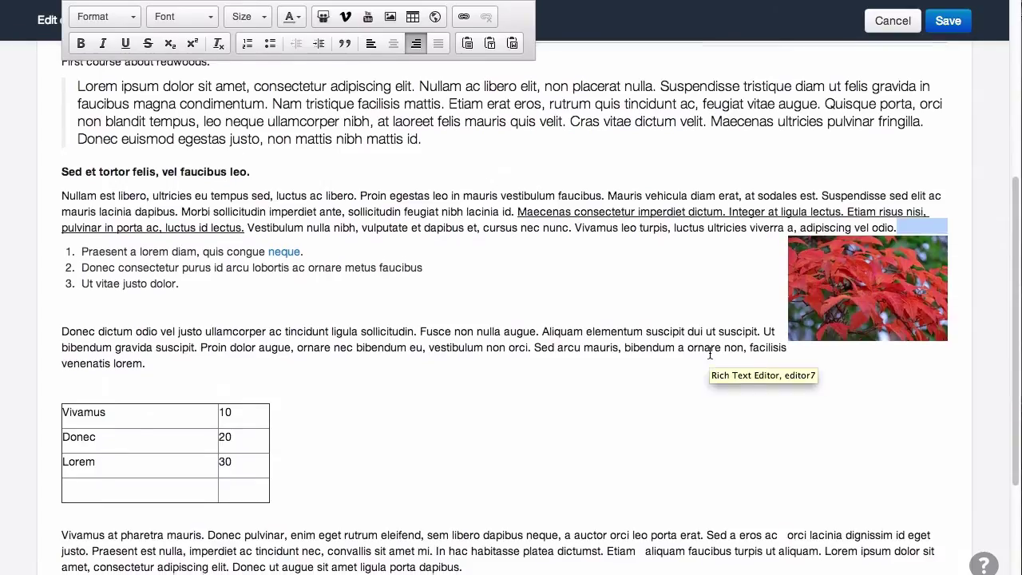
- Replace the course banner with the mushroom photo and save the course
scroll(709, 352, "up", 4)
scroll(919, 52, "up", 3)
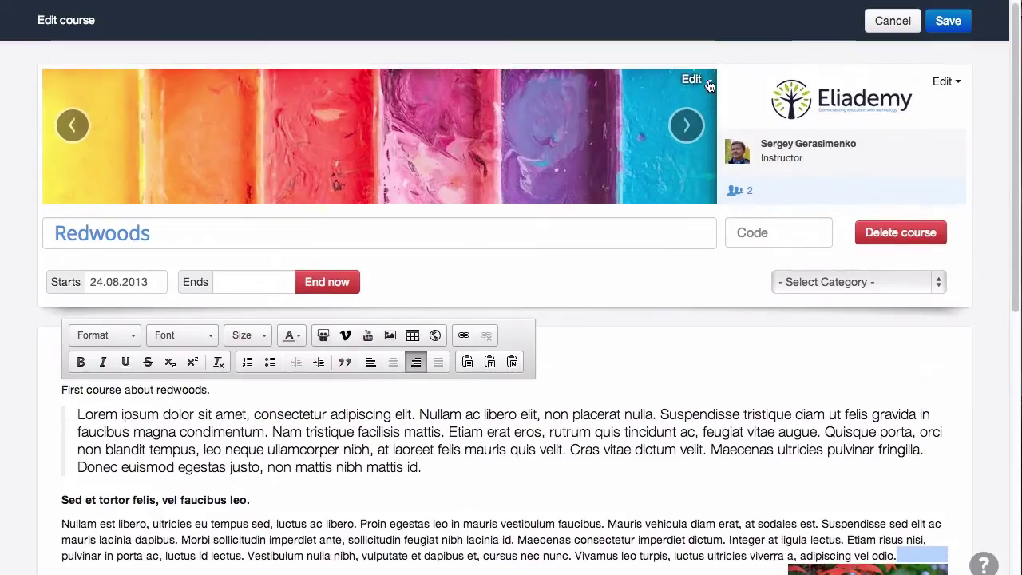
left_click(692, 79)
left_click(945, 161)
left_click(423, 87)
double_click(418, 87)
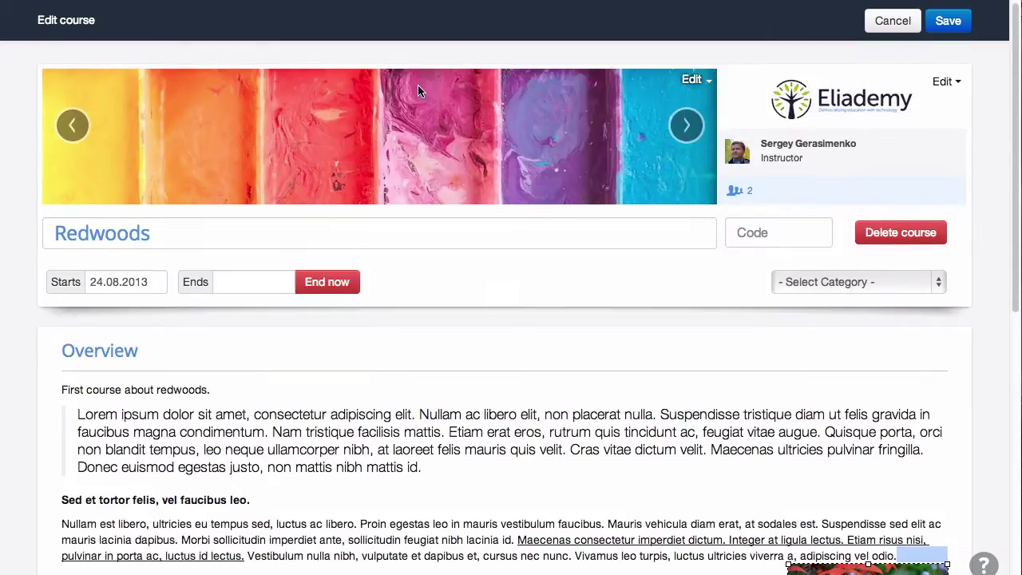
left_click_drag(428, 176, 418, 228)
left_click(948, 20)
scroll(954, 268, "down", 6)
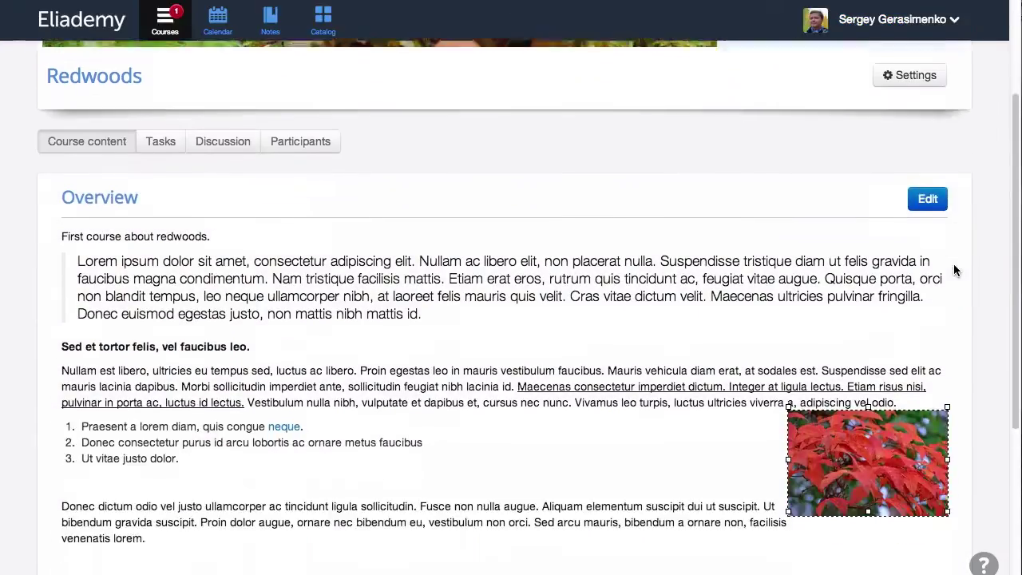
scroll(955, 271, "up", 6)
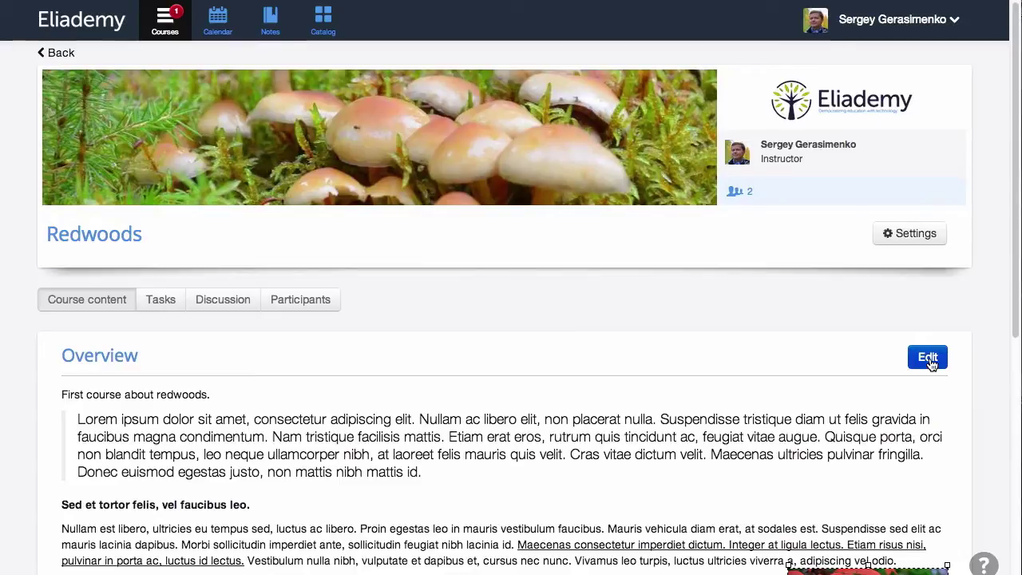
- Add a new topic embedding the Redwood National Park YouTube video in place of the placeholder text
left_click(929, 361)
scroll(516, 264, "down", 10)
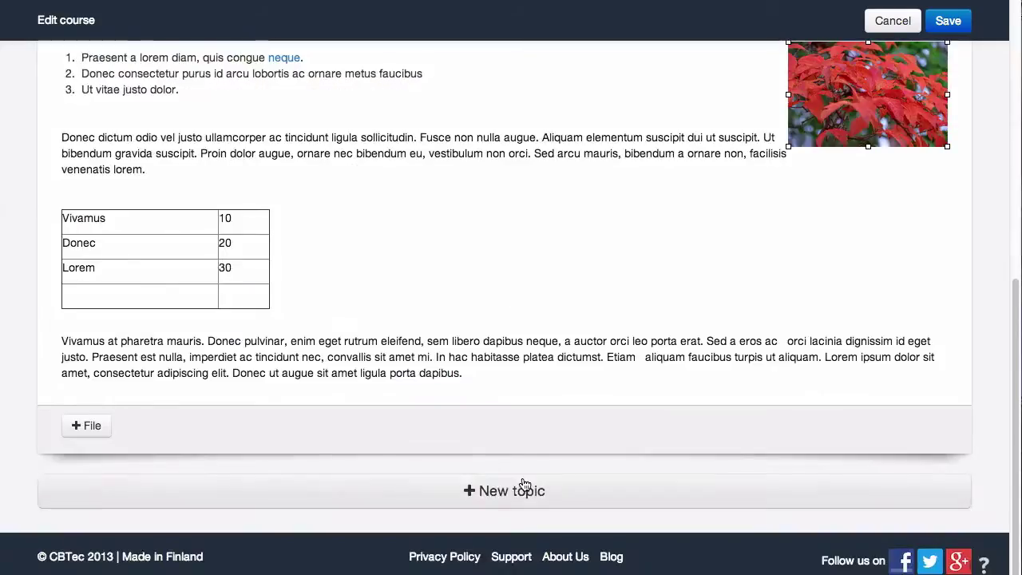
left_click(524, 484)
scroll(502, 363, "down", 3)
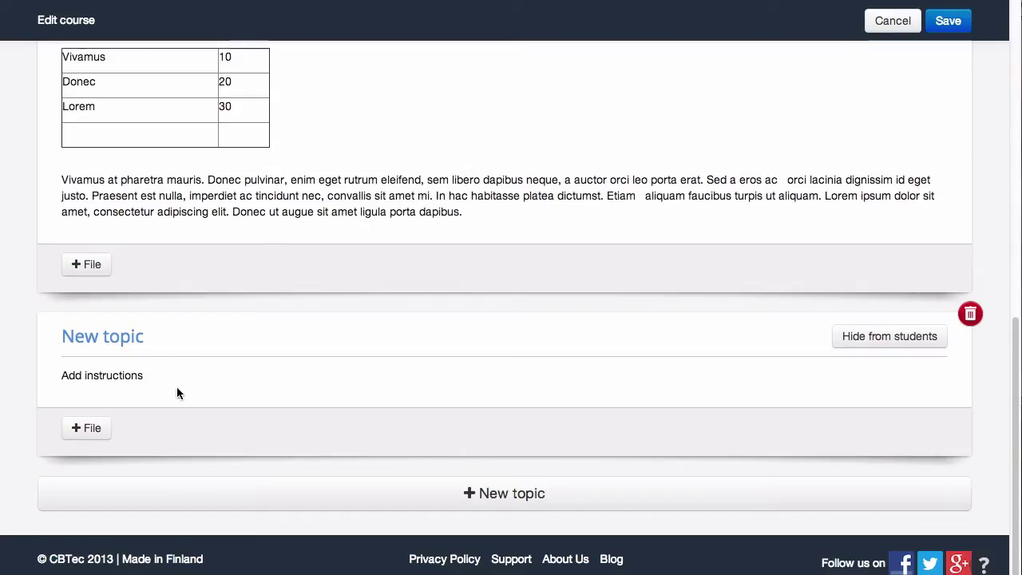
left_click_drag(148, 377, 70, 374)
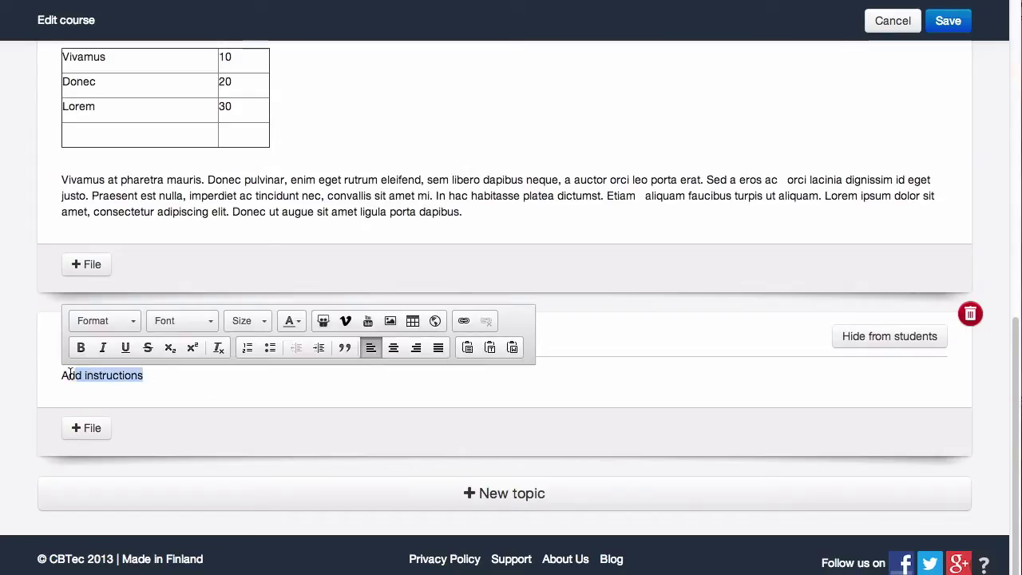
left_click(367, 321)
type("http://www.youtube.com/watch?v=PsrPTpg6mNo")
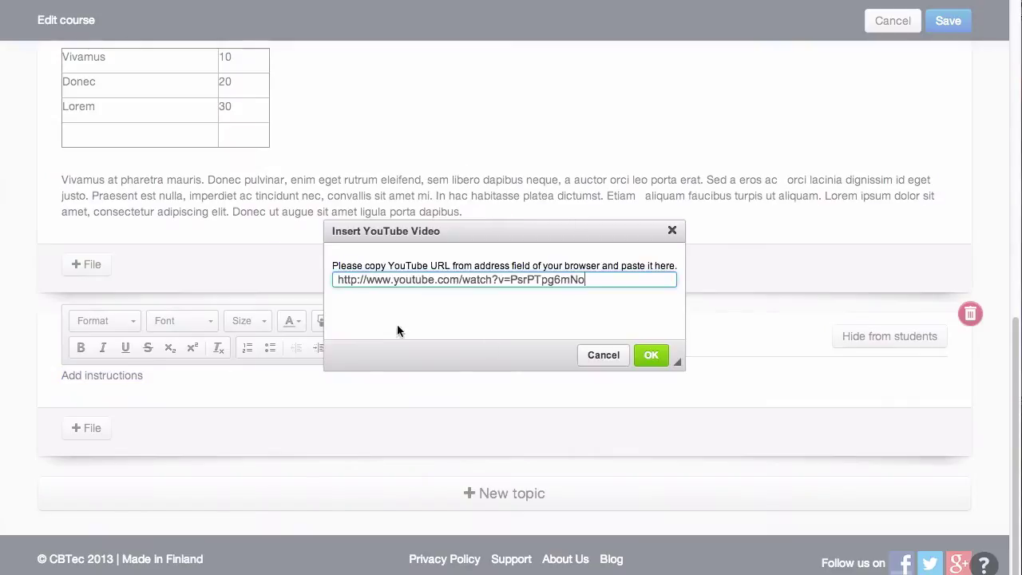
left_click(648, 356)
- Attach the Redwoods and Inventory tracker files to the topic and save
scroll(643, 352, "down", 5)
left_click(86, 425)
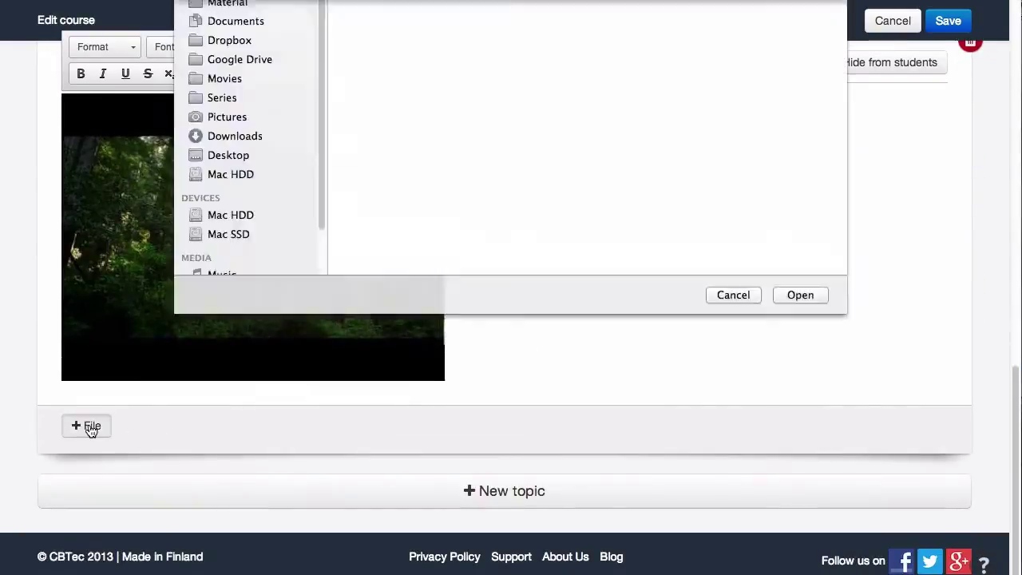
double_click(390, 191)
left_click(86, 427)
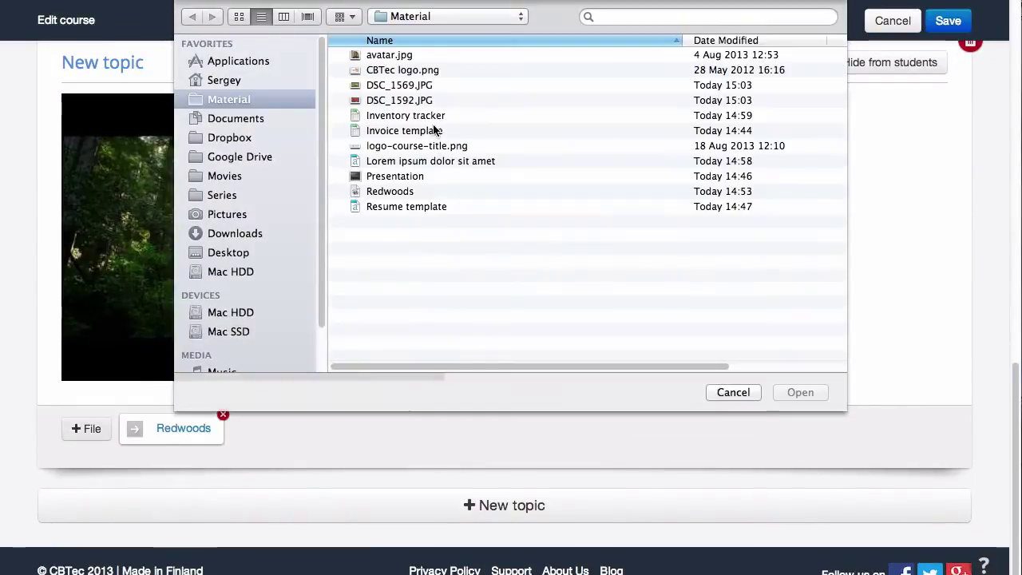
double_click(406, 115)
left_click(948, 21)
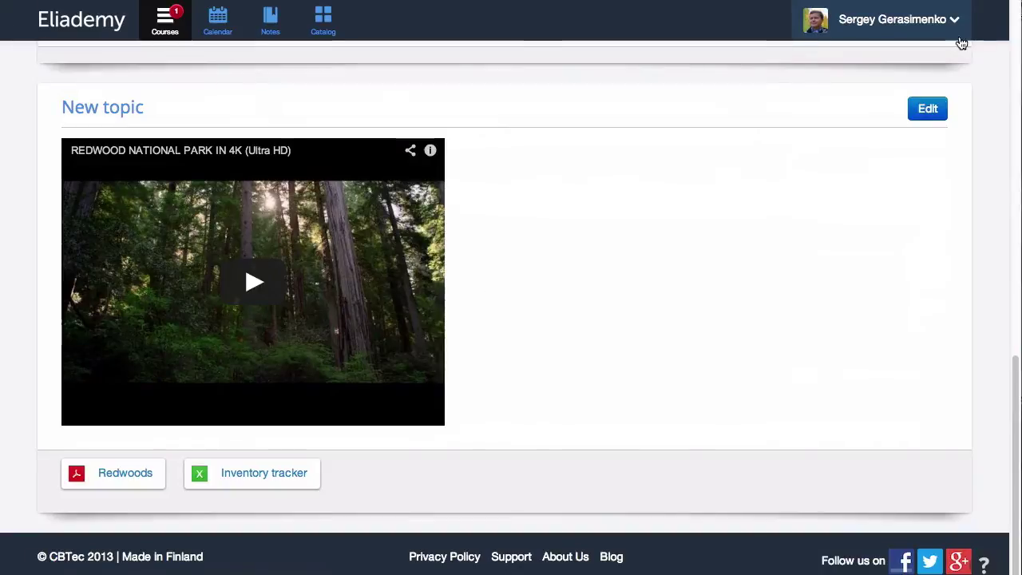
- Play and pause the redwood video, browse the Redwoods PDF, then open Inventory tracker
left_click(256, 281)
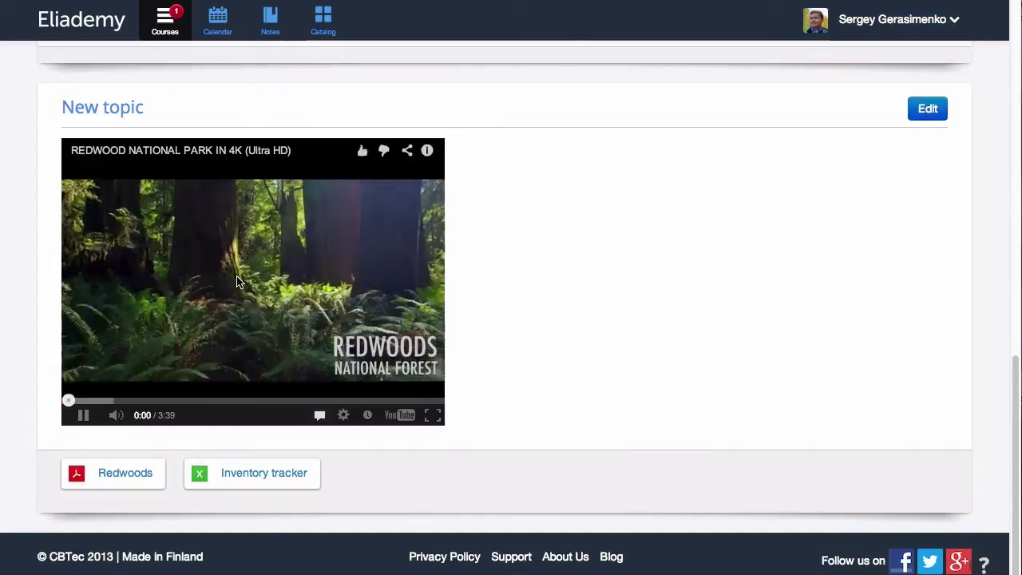
left_click(84, 416)
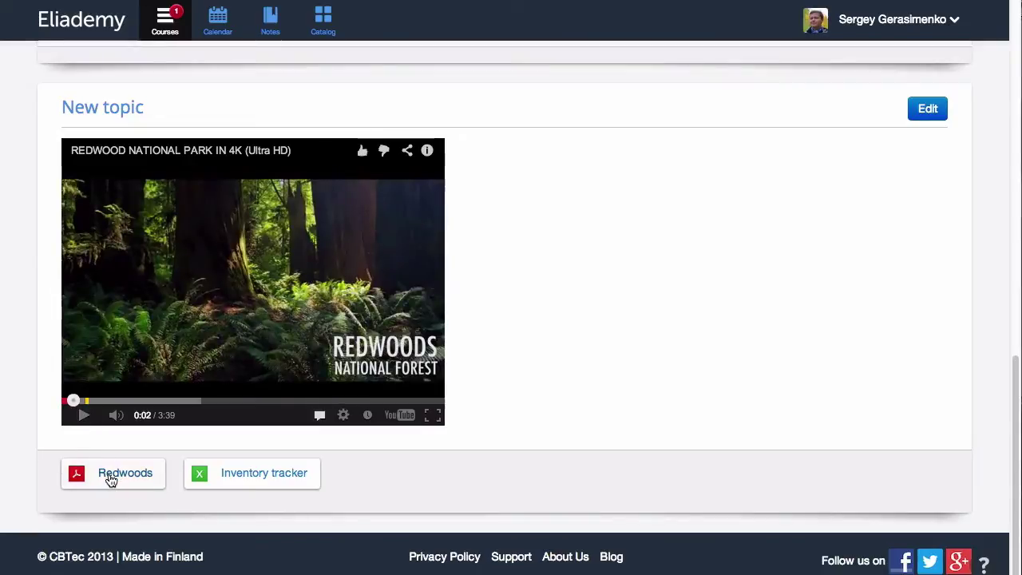
left_click(111, 478)
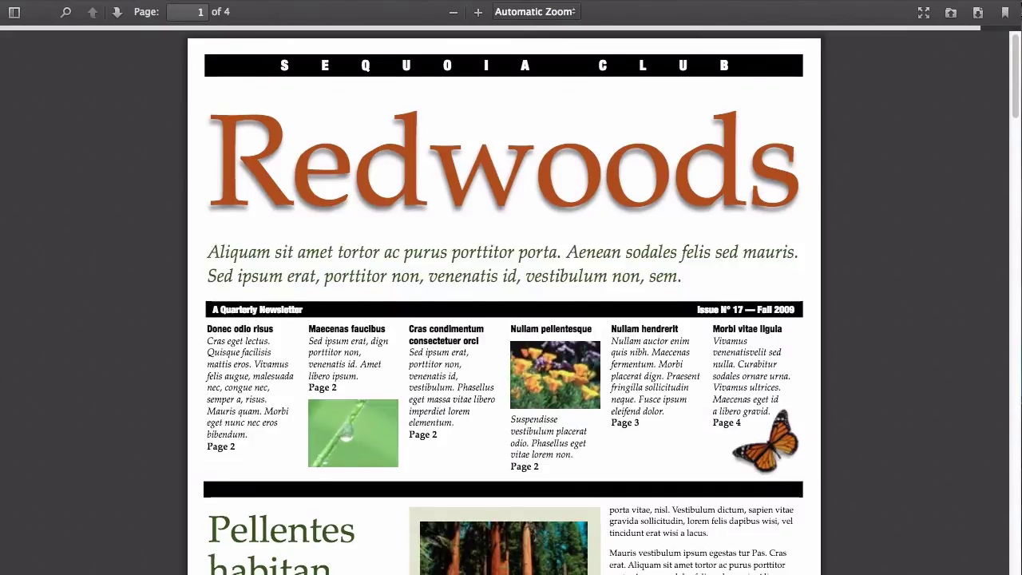
scroll(511, 301, "down", 10)
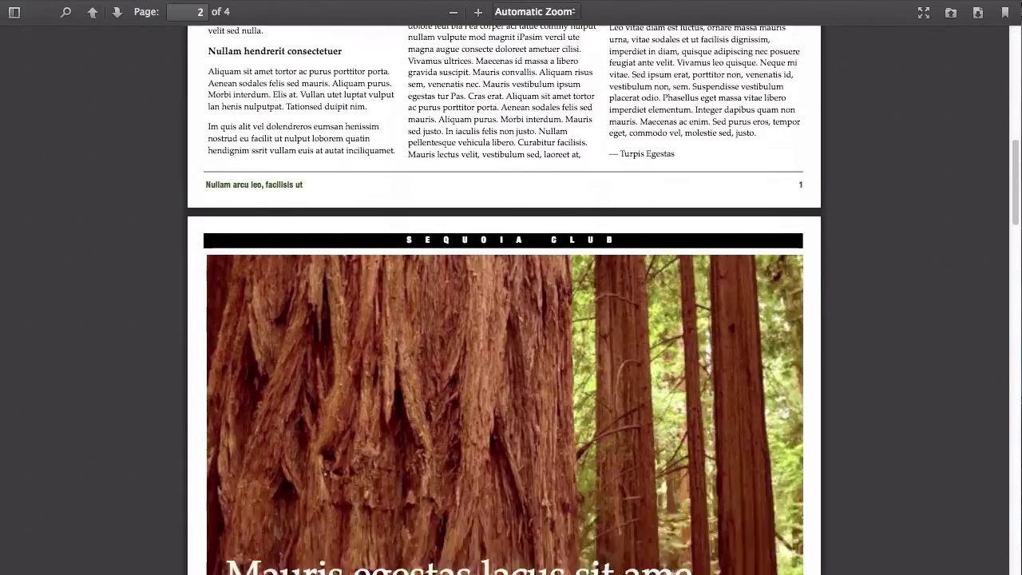
scroll(511, 300, "up", 3)
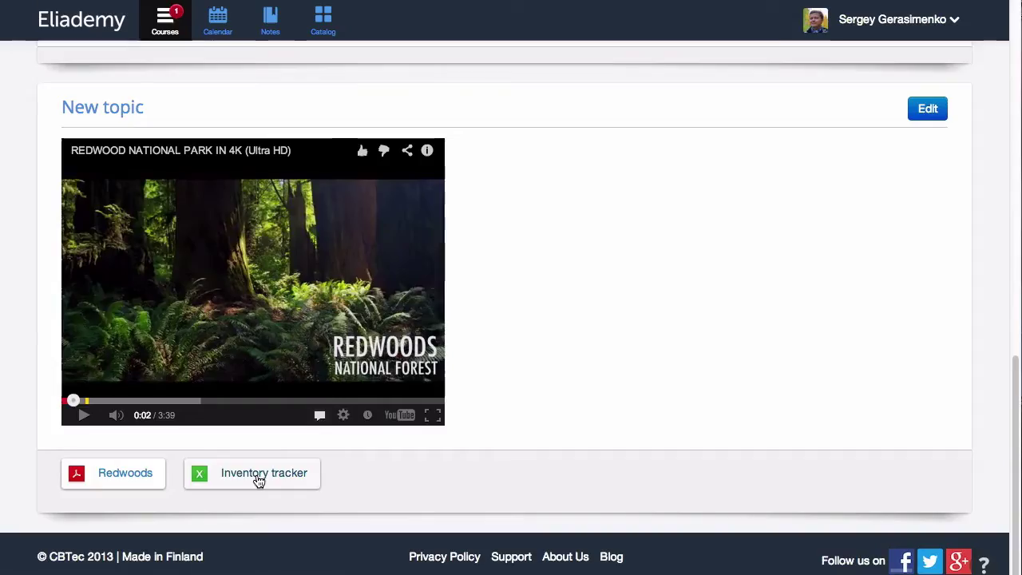
left_click(258, 476)
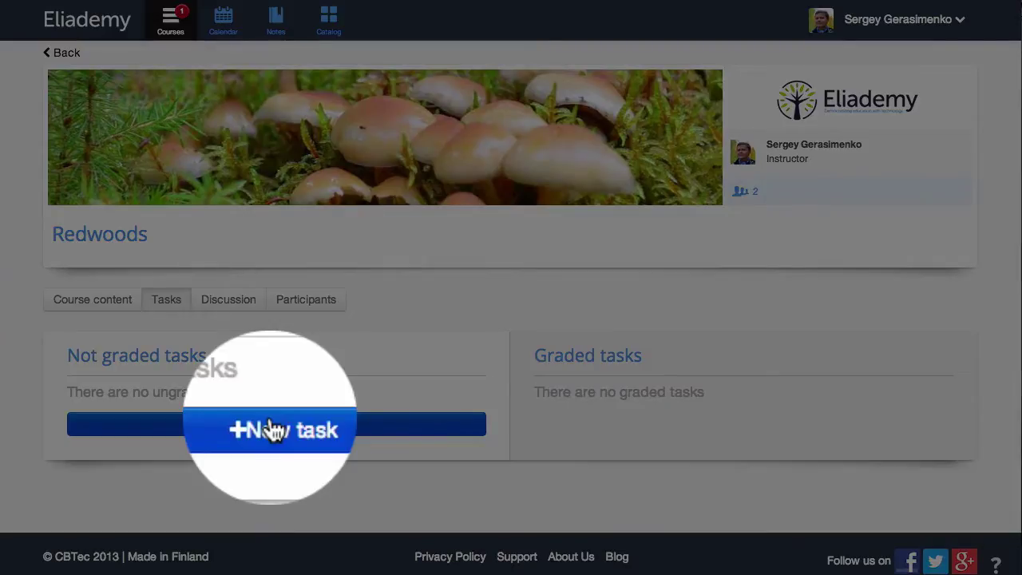
- Create a task titled 'Your first task' accepting written text or file uploads
left_click(272, 427)
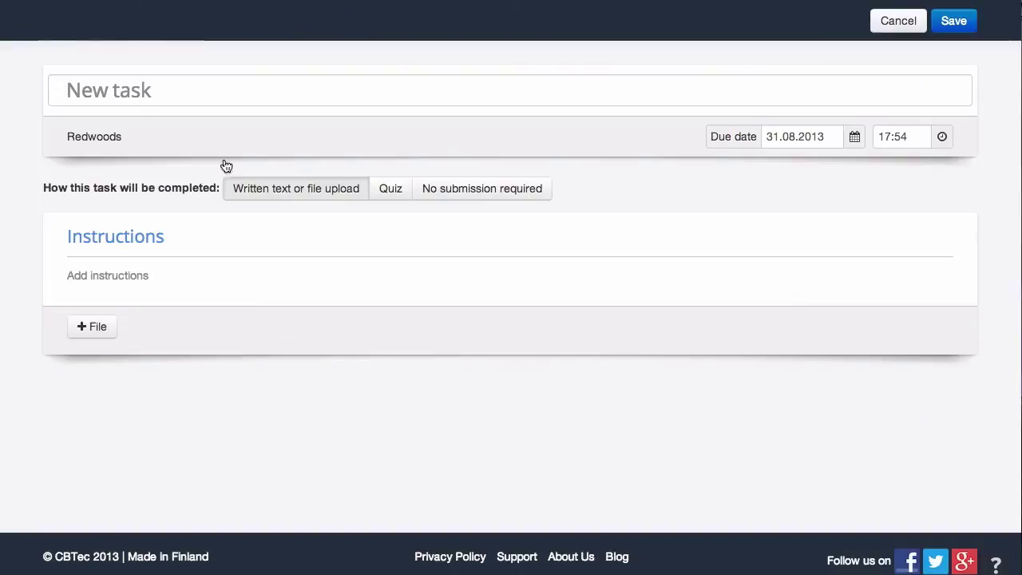
type("Your first task")
left_click(390, 189)
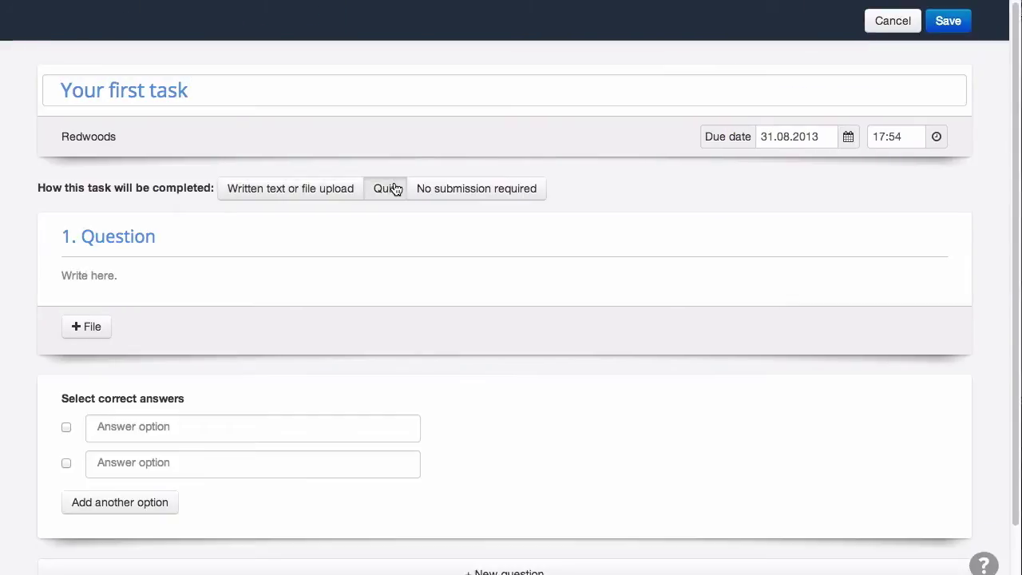
left_click(449, 196)
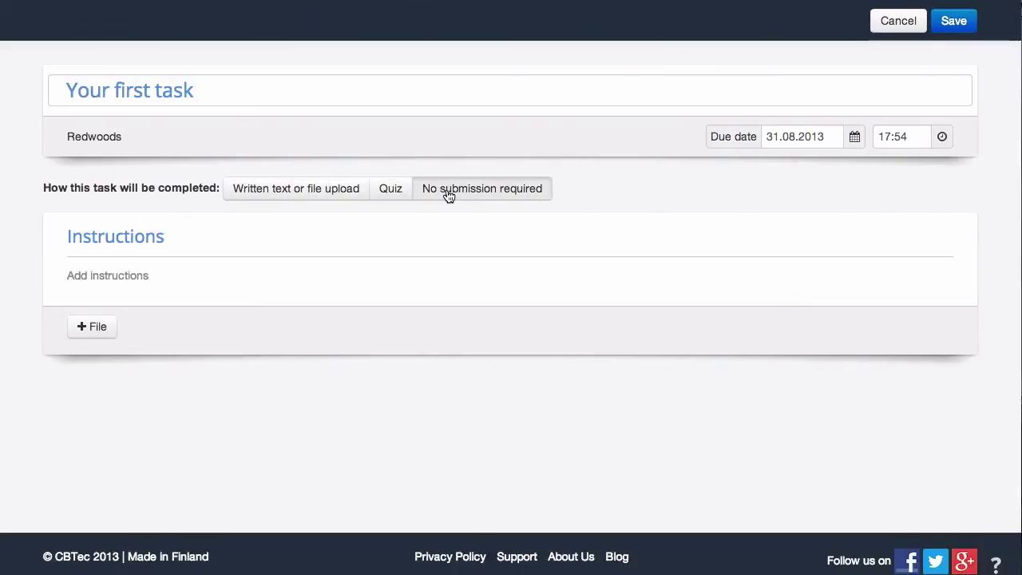
left_click(314, 200)
- Paste the task instructions, attach the Invoice template, save, and go to Discussions
left_click(146, 276)
type("Integer ligula magna, accumsan sed facilisis a, sollicitudin quis tellus. Maecenas et elit id leo consequat aliquet non et leo. Morbi non suscipit felis. Quisque dapibus, risus non egestas cursus, turpis odio hendrerit turpis, et placerat nibh augue eu est. Vivamus molestie volutpat lacus, in eleifend arcu hendrerit pulvinar. Quisque sed urna leo. Sed sollicitudin metus in odio volutpat nec consequat diam aliquet. Aenean id risus orci. Aliquam odio nunc, lobortis non ornare sit amet, tincidunt ac eros. Lorem ipsum dolor sit amet, consectetur adipiscing elit. Mauris blandit tristique sagittis.")
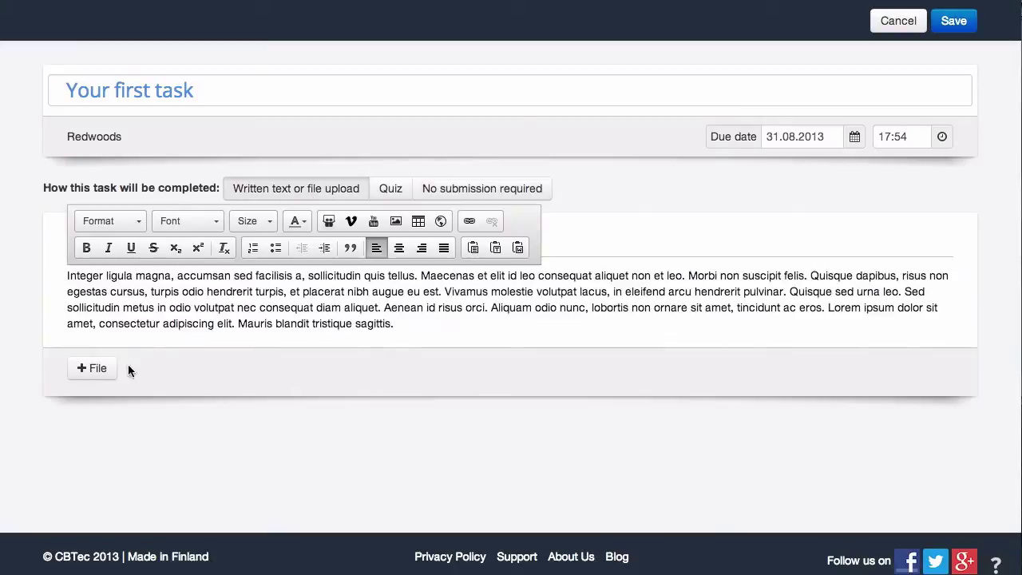
left_click(93, 368)
double_click(470, 128)
left_click(954, 21)
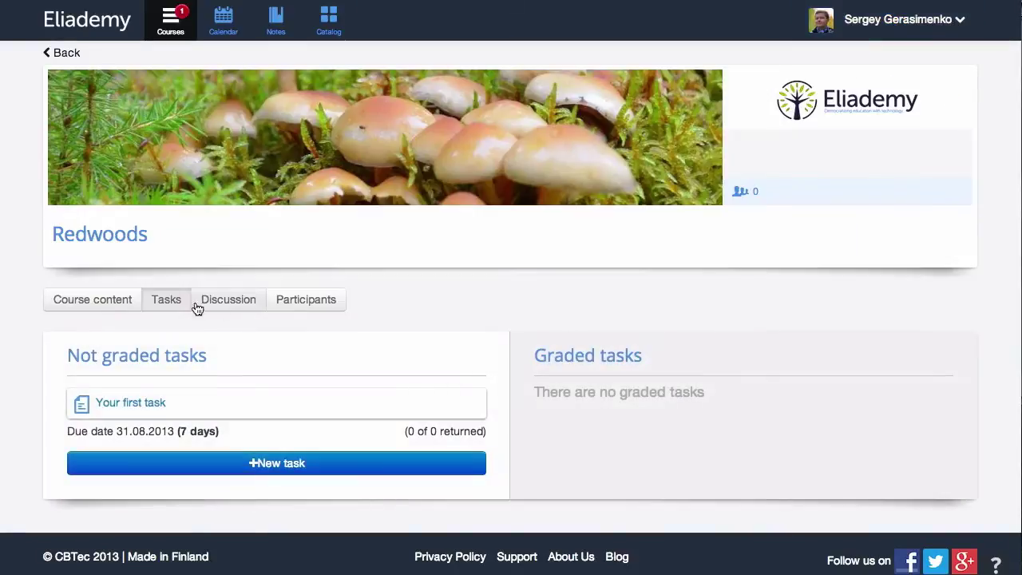
left_click(224, 303)
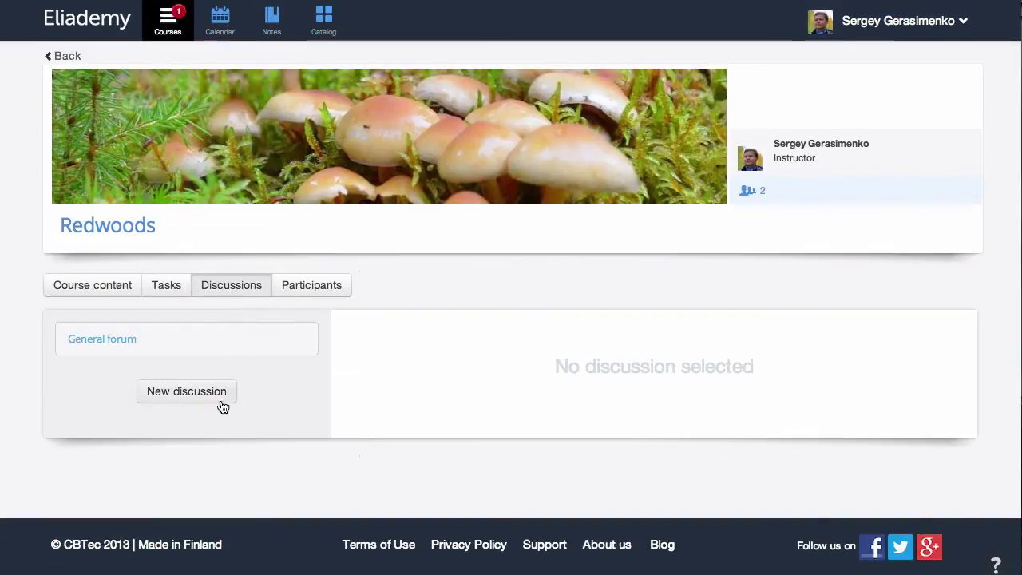
- Post a forum discussion titled 'Welcome to the course' with the message 'Hello'
left_click(220, 399)
left_click(444, 345)
type("Welcome to")
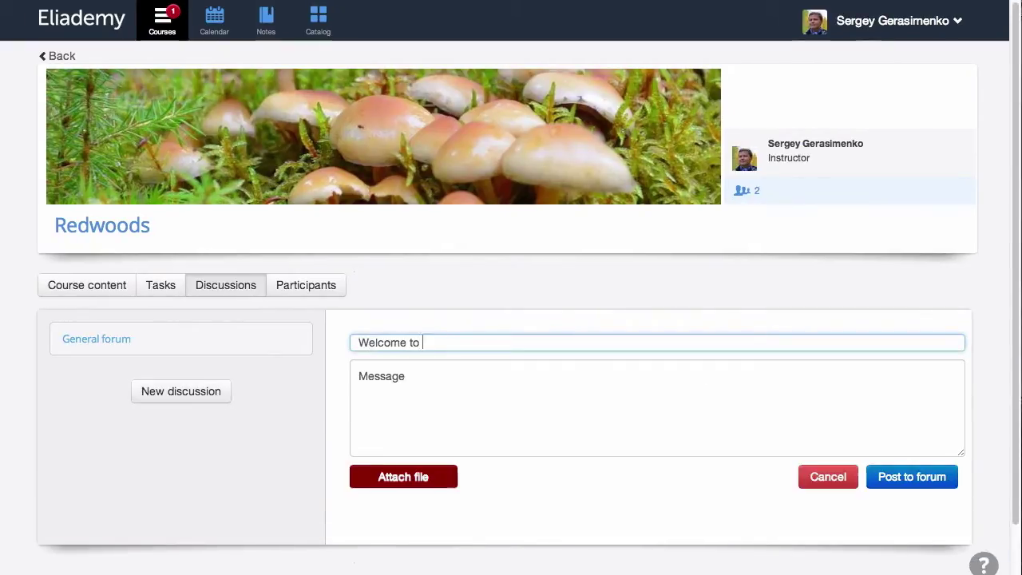
type(" the course")
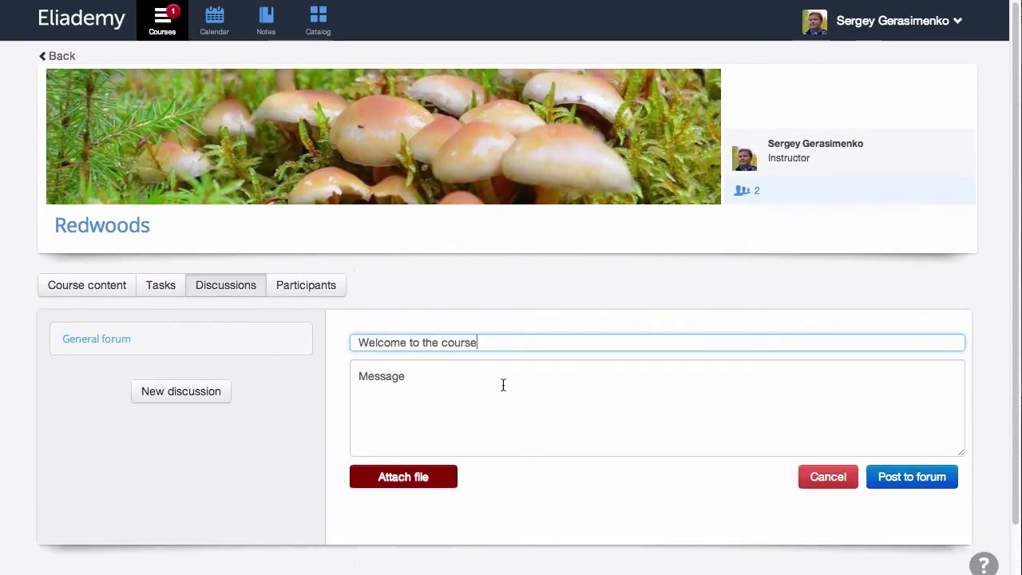
left_click(503, 385)
type("Hello")
left_click(912, 477)
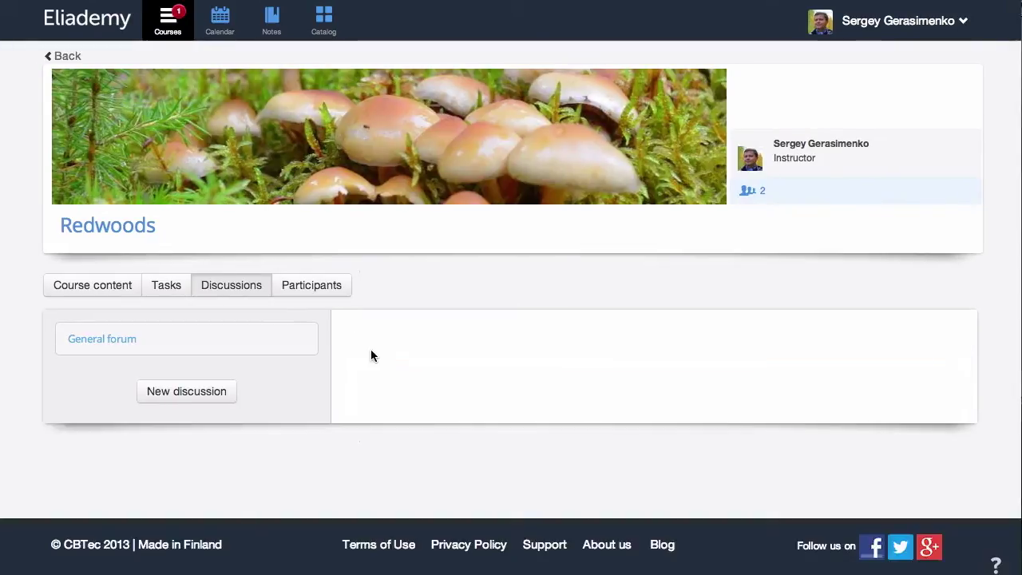
- On the Participants tab, check email invitations without sending, then get the shareable course link
left_click(299, 285)
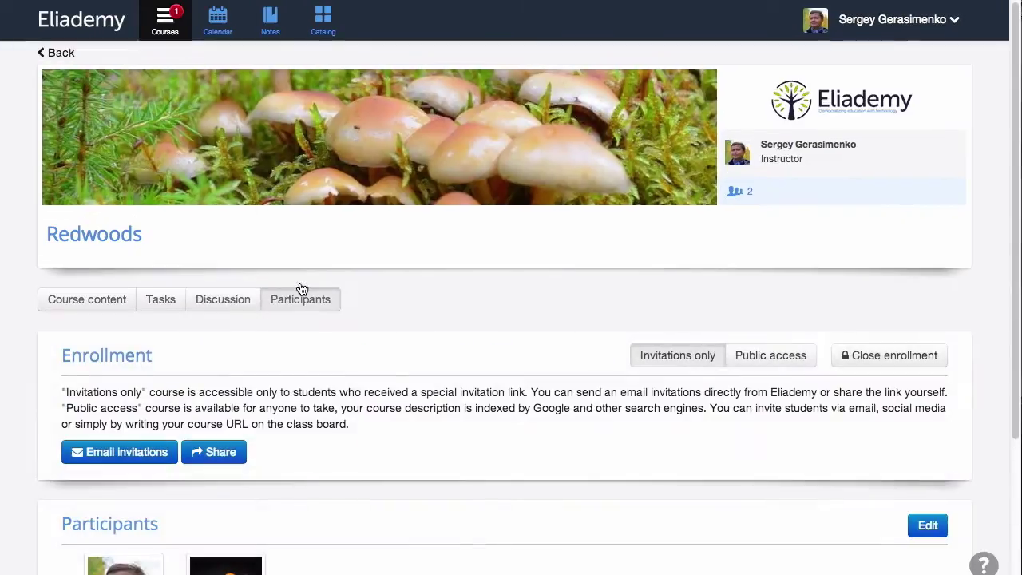
left_click(138, 453)
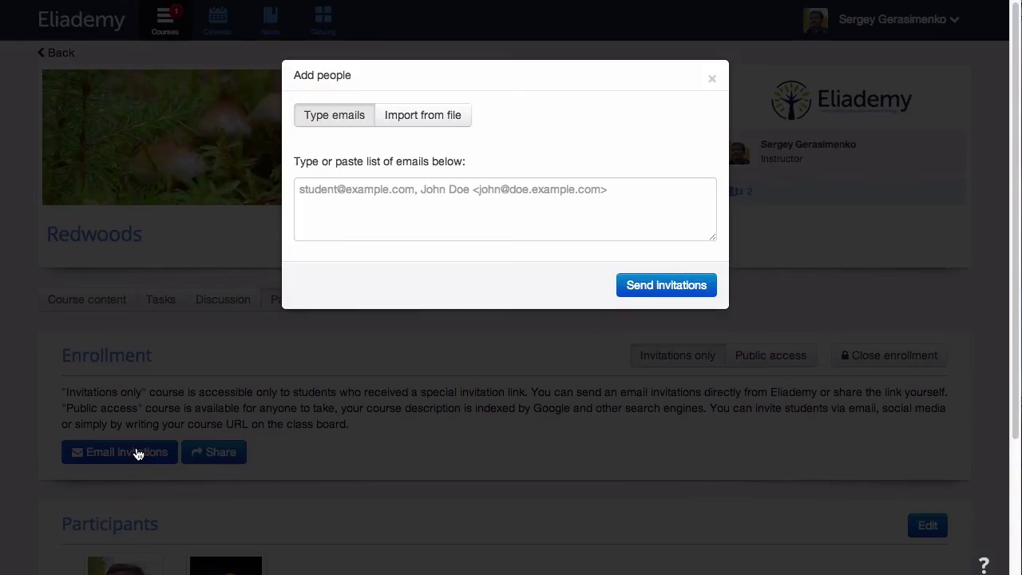
left_click(503, 385)
left_click(214, 452)
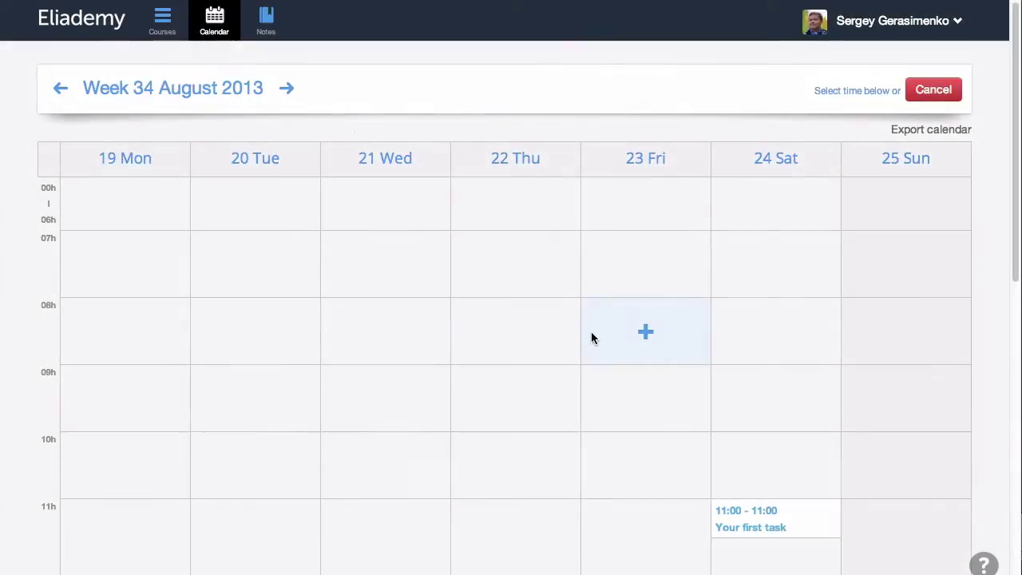
- Add a 'Prepare for the exam' event on Friday 08:00–09:00, then open the calendar export page
left_click(600, 336)
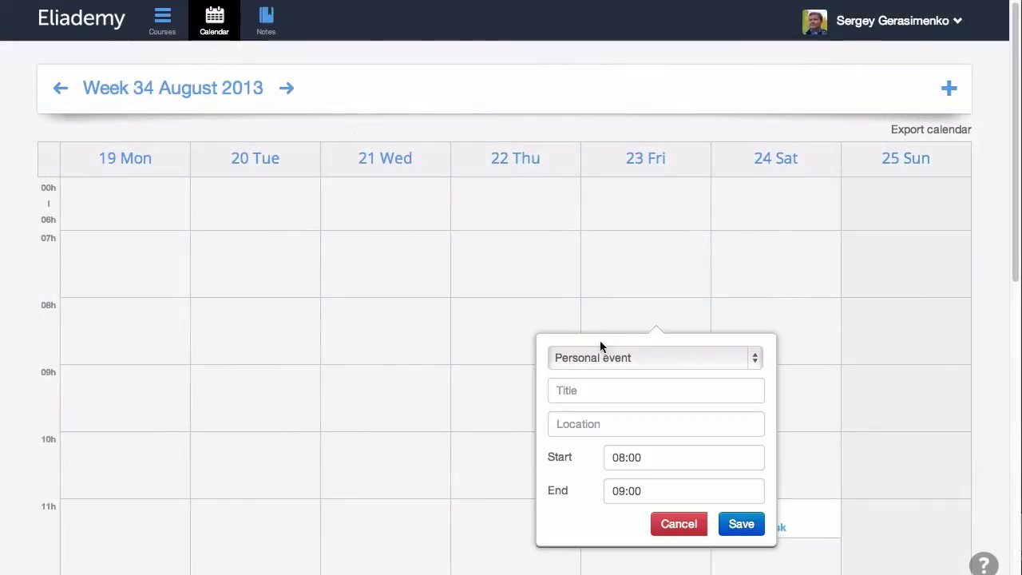
left_click(571, 388)
type("Prepa")
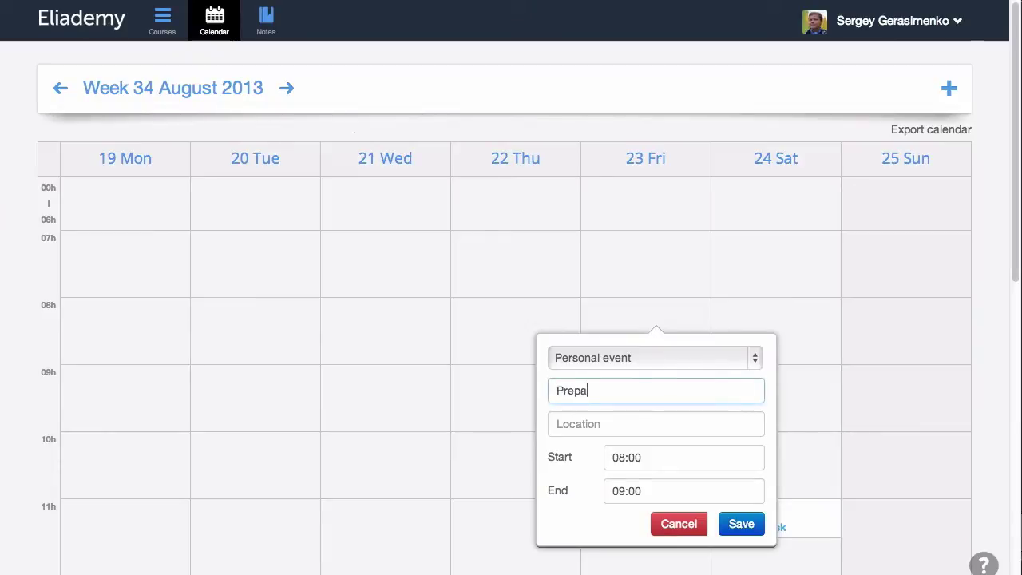
type("re for the exam")
left_click(738, 523)
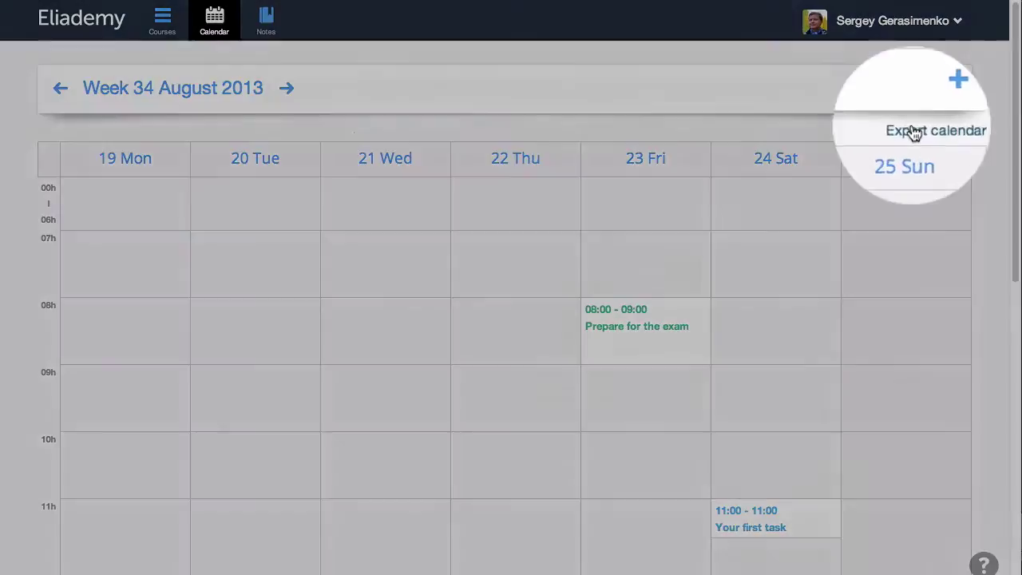
left_click(912, 133)
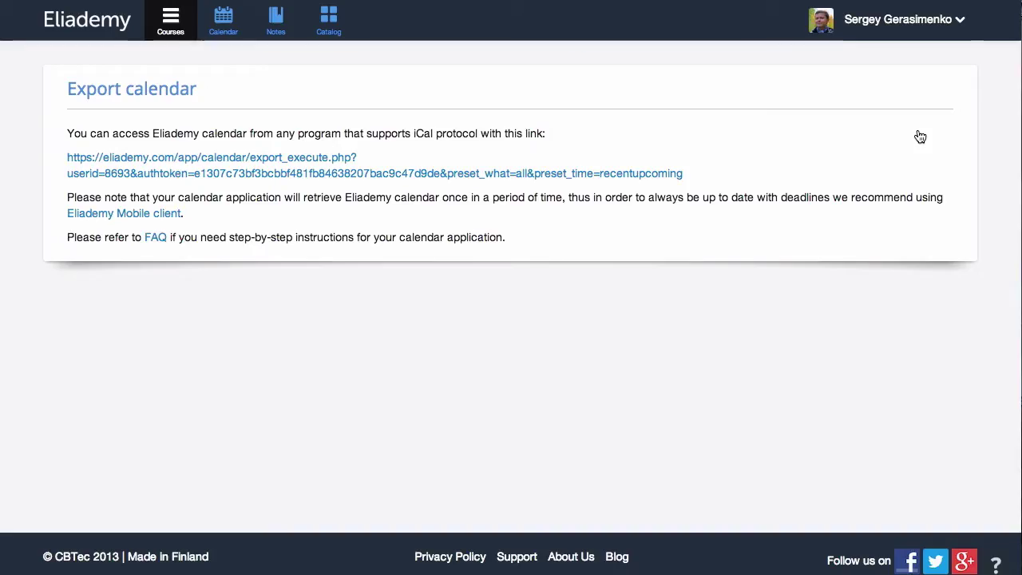
- Open Induction course from the Catalog and scroll through its Course content overview
left_click(331, 21)
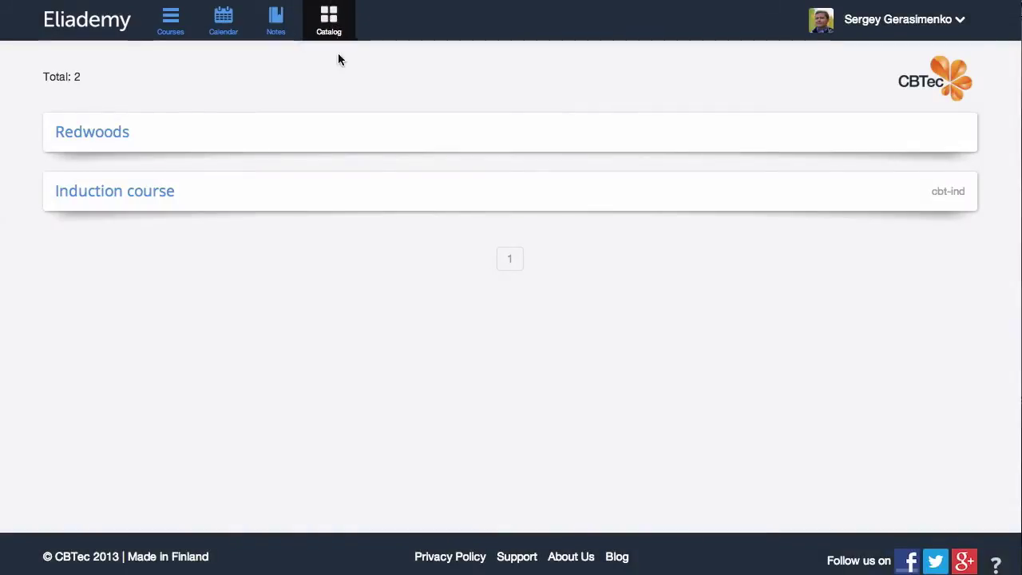
left_click(347, 199)
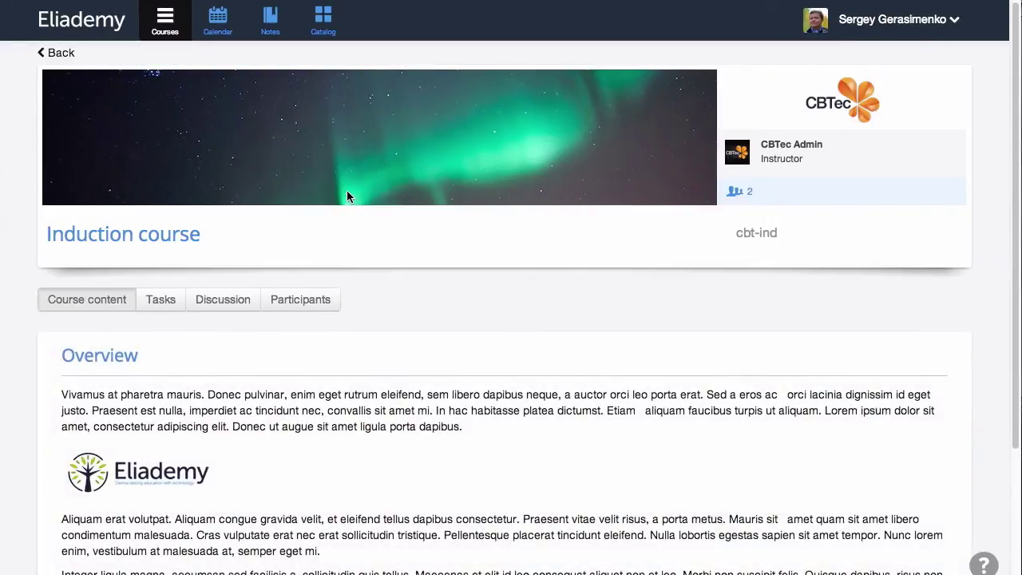
scroll(348, 188, "down", 4)
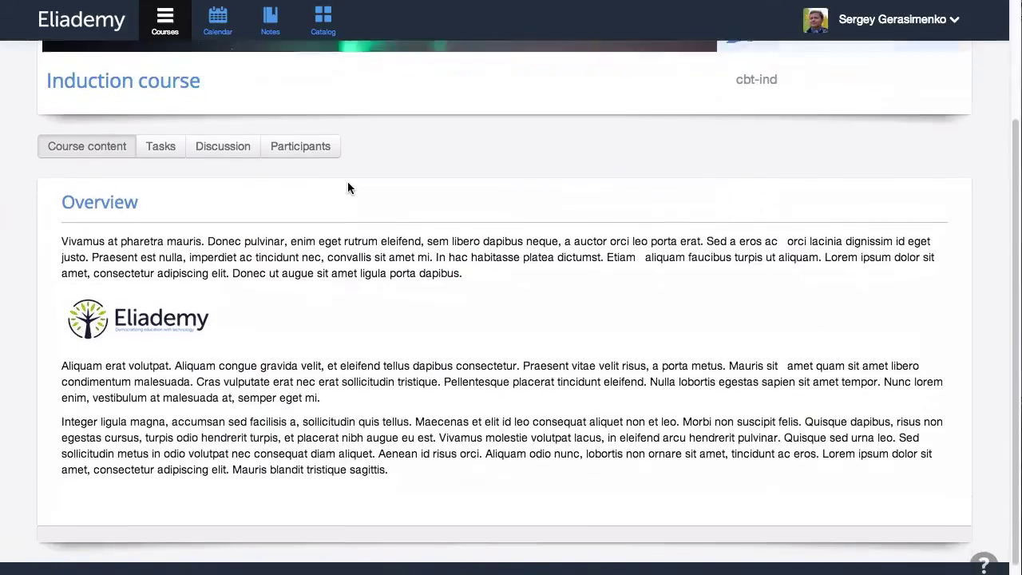
scroll(348, 188, "up", 4)
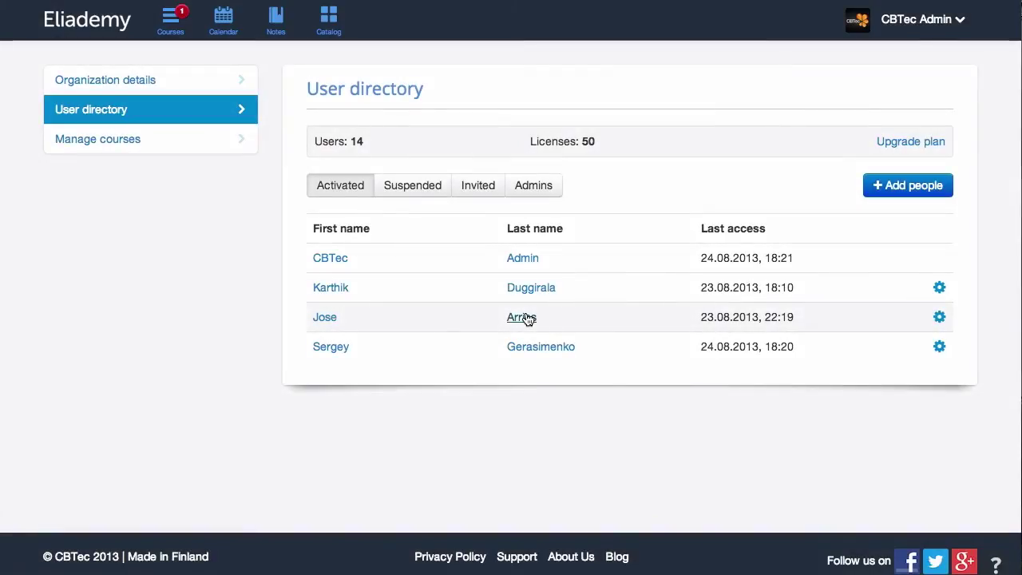
- View a directory user's profile, then choose Redwoods in the organisation's Manage courses page
left_click(528, 318)
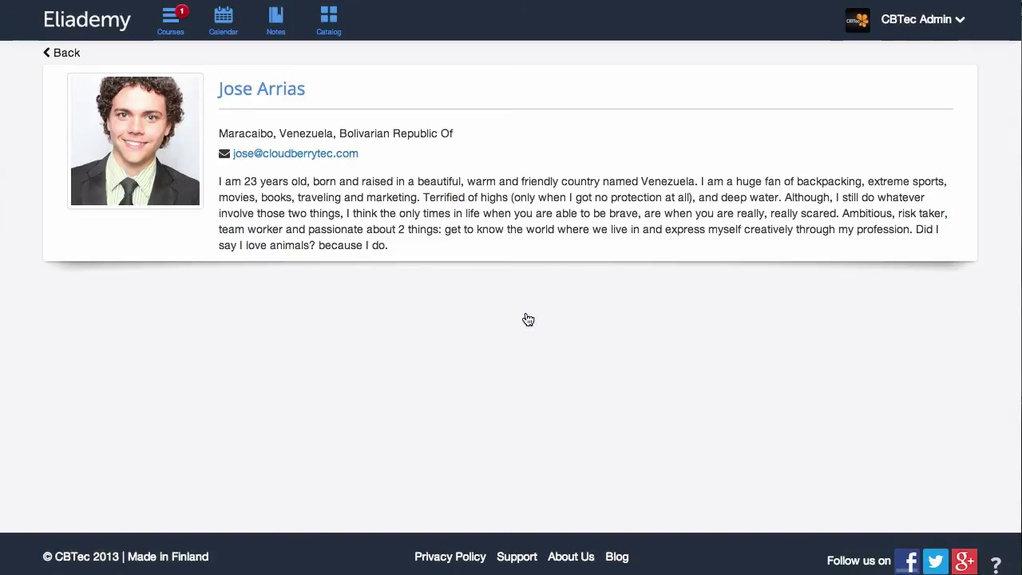
left_click(88, 60)
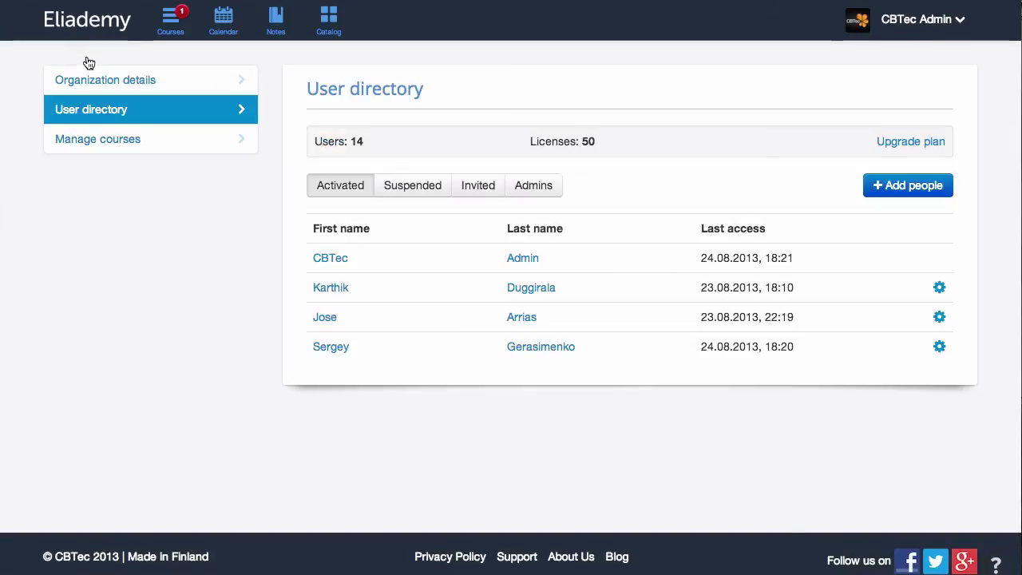
left_click(141, 143)
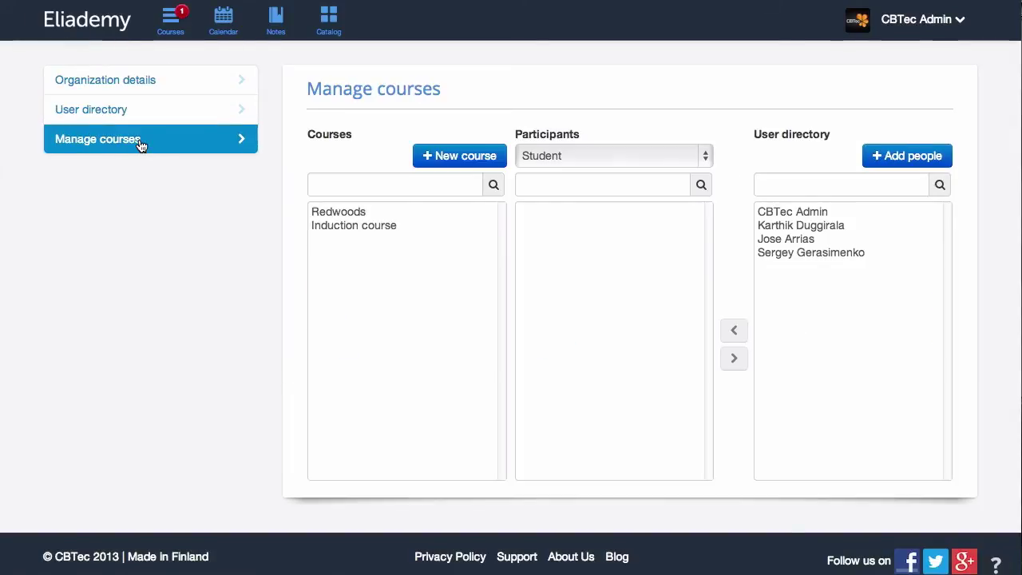
left_click(351, 211)
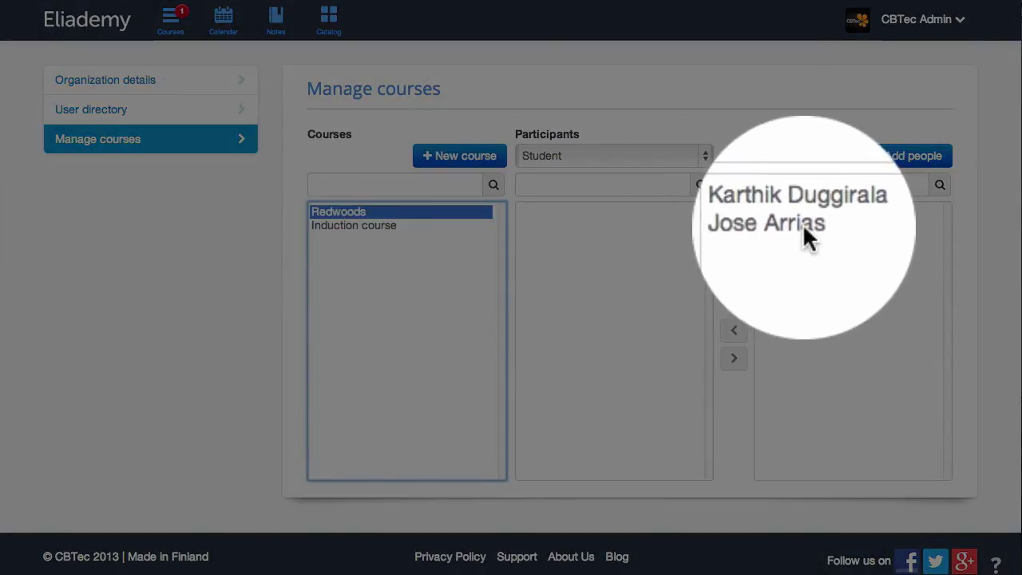
- Enroll both remaining directory users as Redwoods students, then check Induction course's participants
left_click(802, 224)
left_click(734, 330)
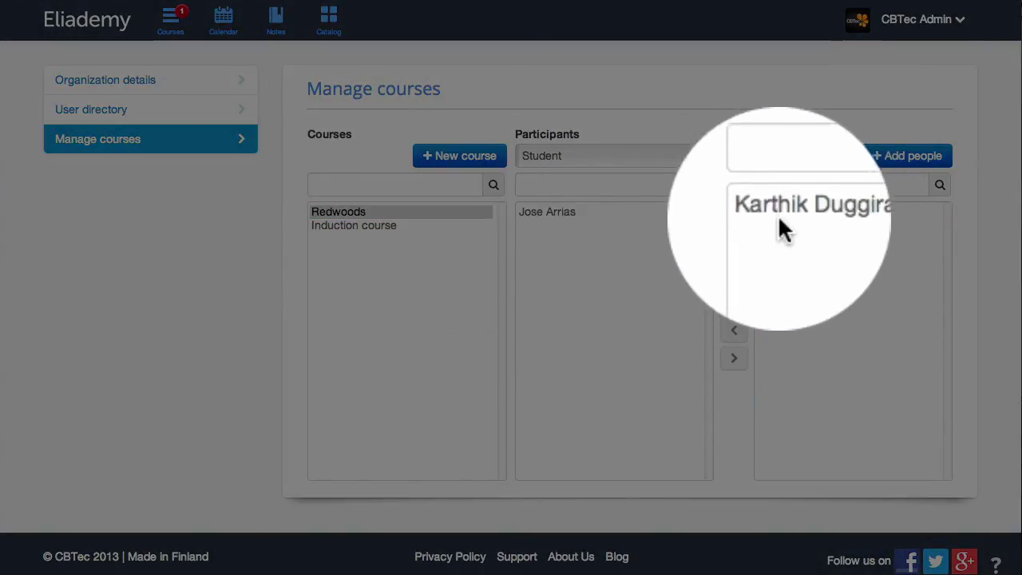
left_click(801, 212)
left_click(734, 329)
left_click(405, 224)
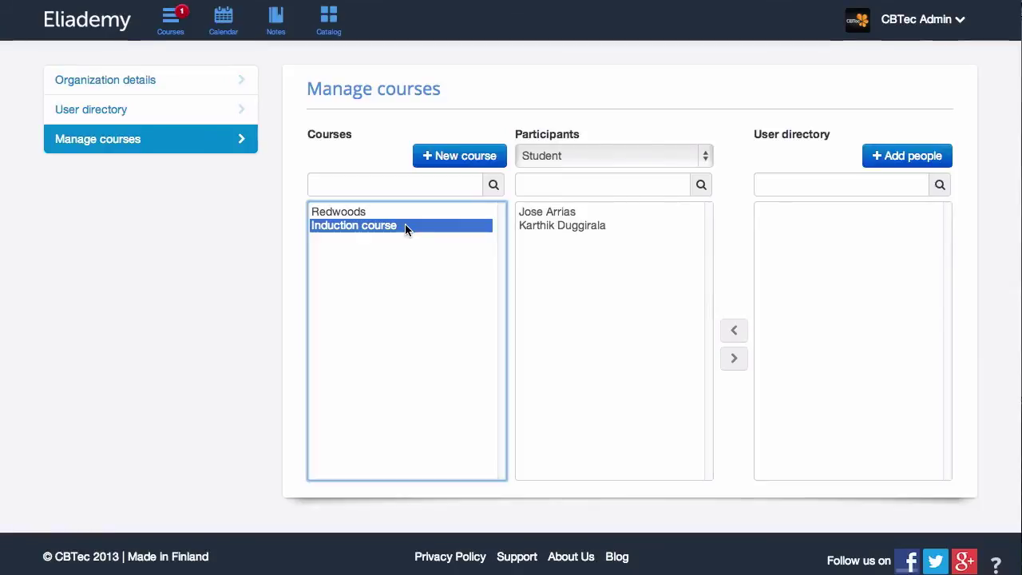